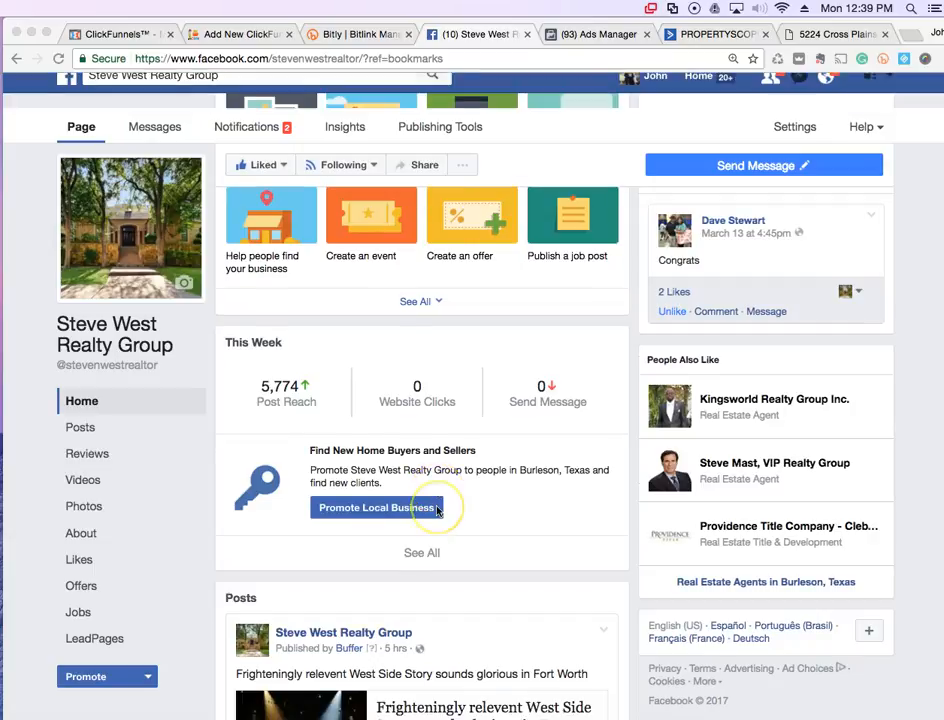
Find the March 15 listing post with three home photos on the realty group's page and examine its text.
scroll(436, 510, down, 8)
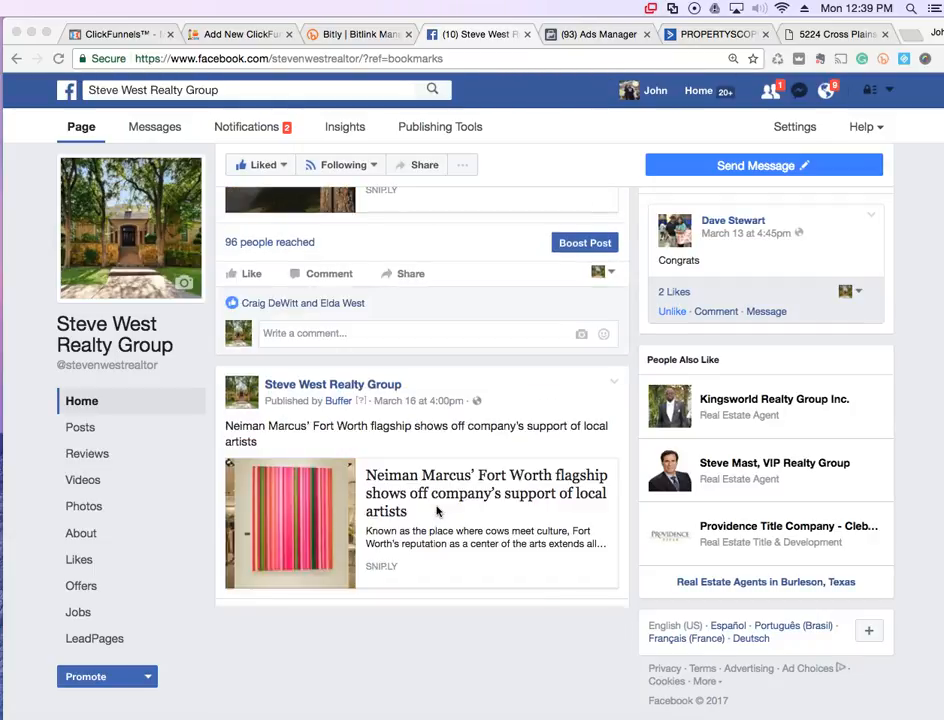
scroll(436, 510, up, 3)
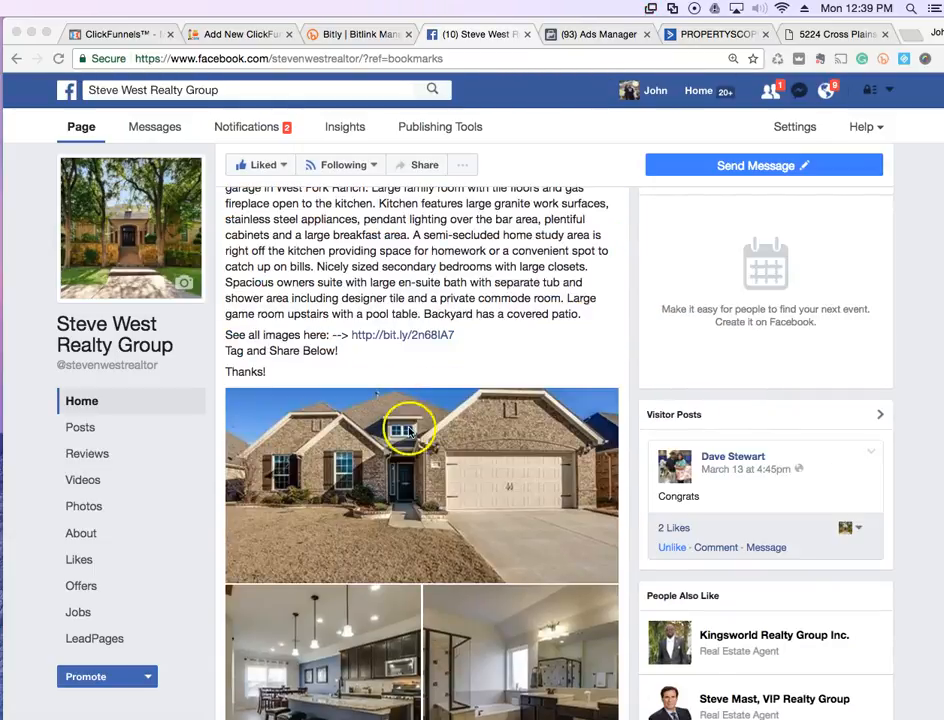
scroll(508, 524, up, 3)
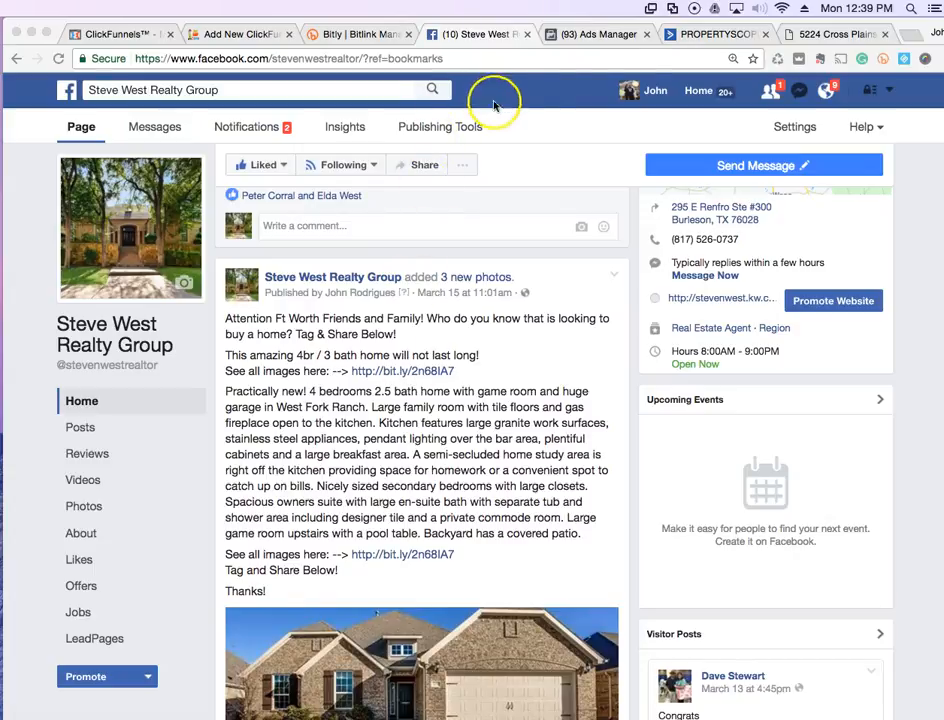
Switch to Facebook Ads Manager, dismiss the Install Pixel window and open the account's campaign list.
click(597, 38)
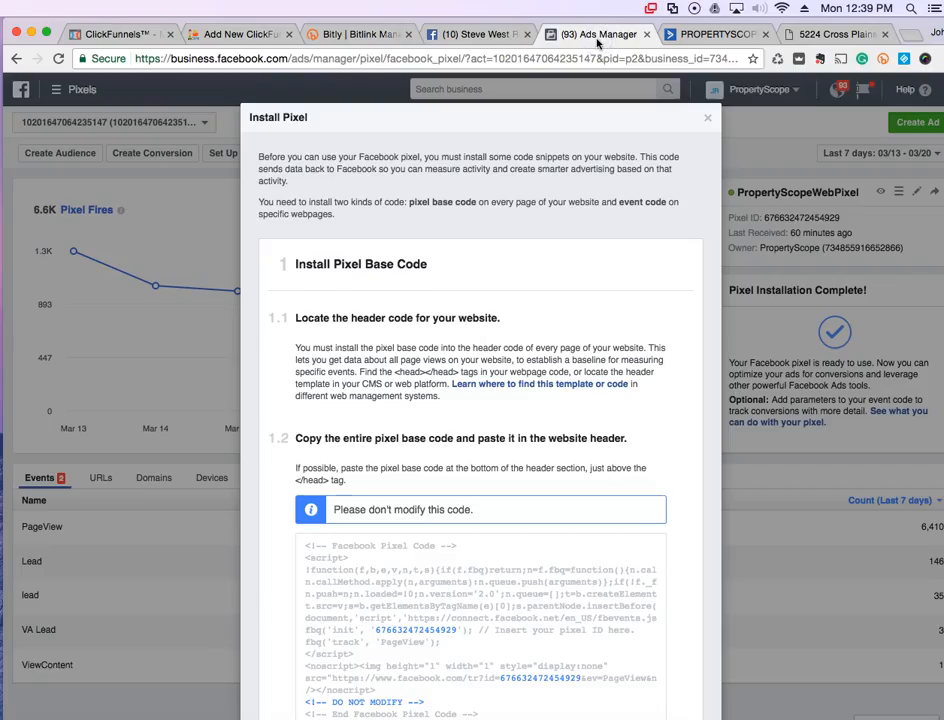
click(708, 119)
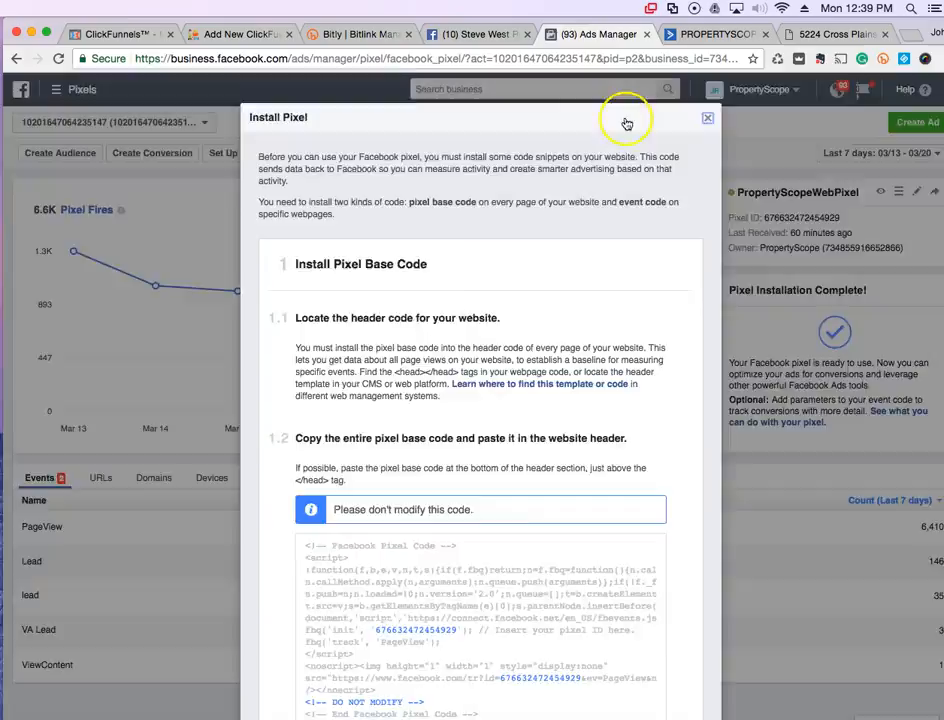
click(78, 92)
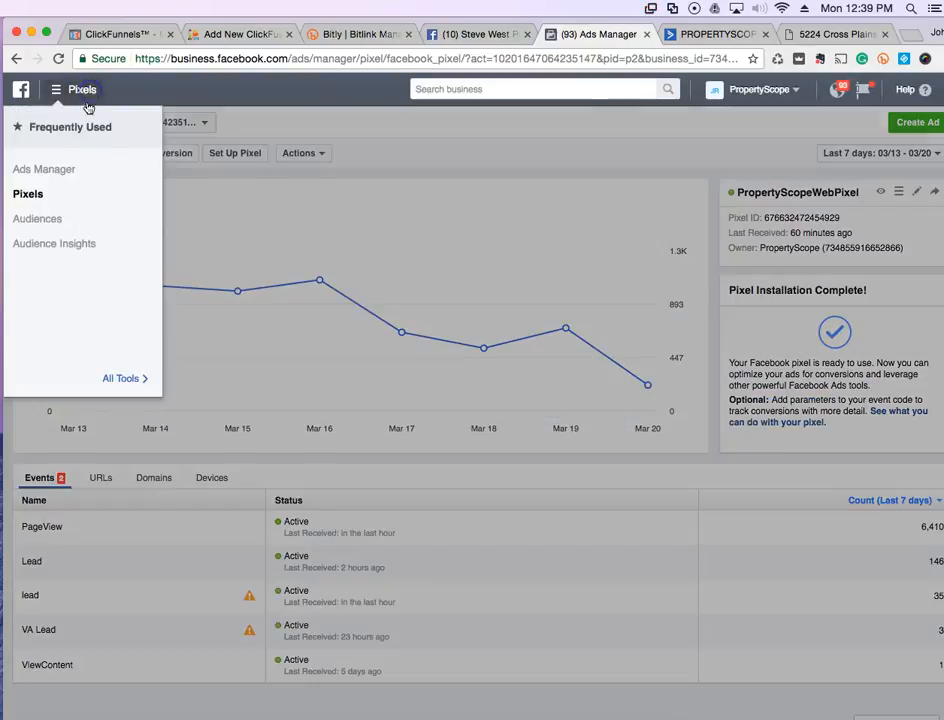
click(70, 179)
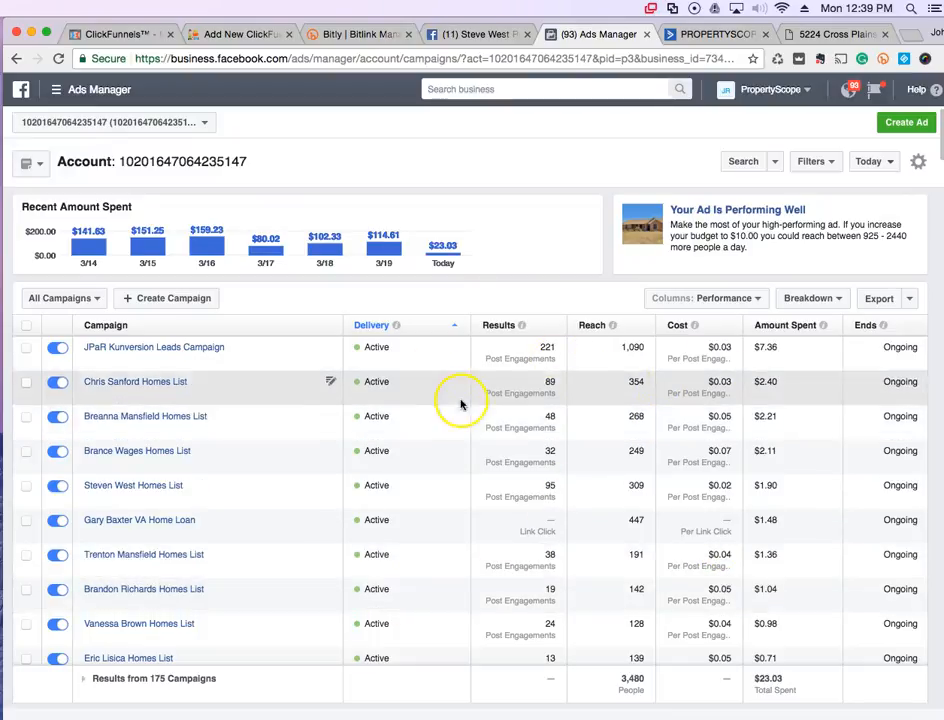
Create an Engagement campaign for post engagement, named with the agent's name plus "Homes List Camaign", and continue to the ad set.
click(920, 129)
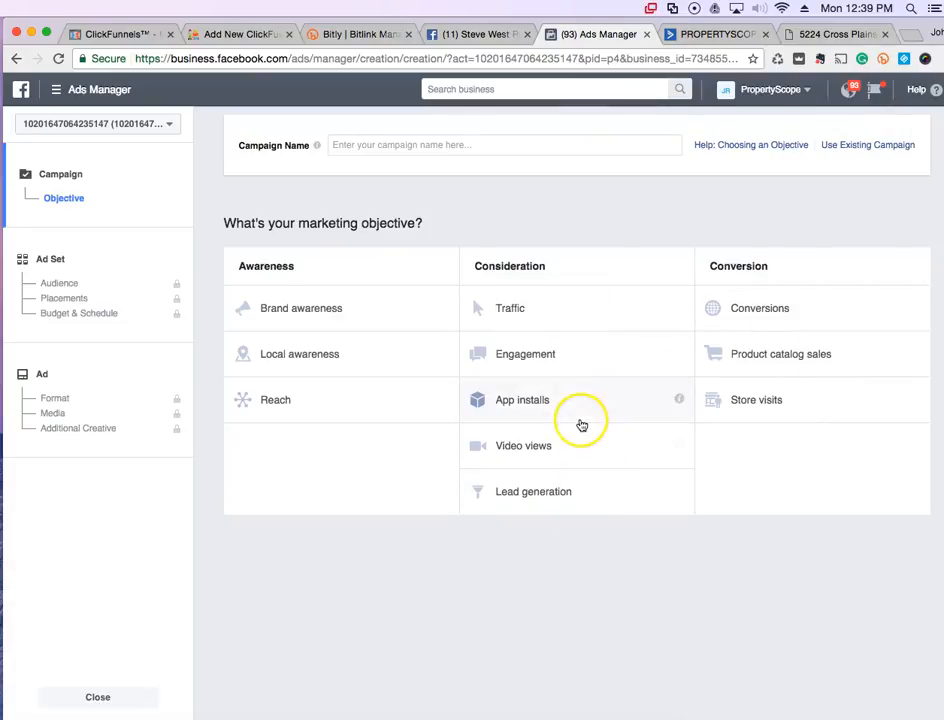
click(538, 356)
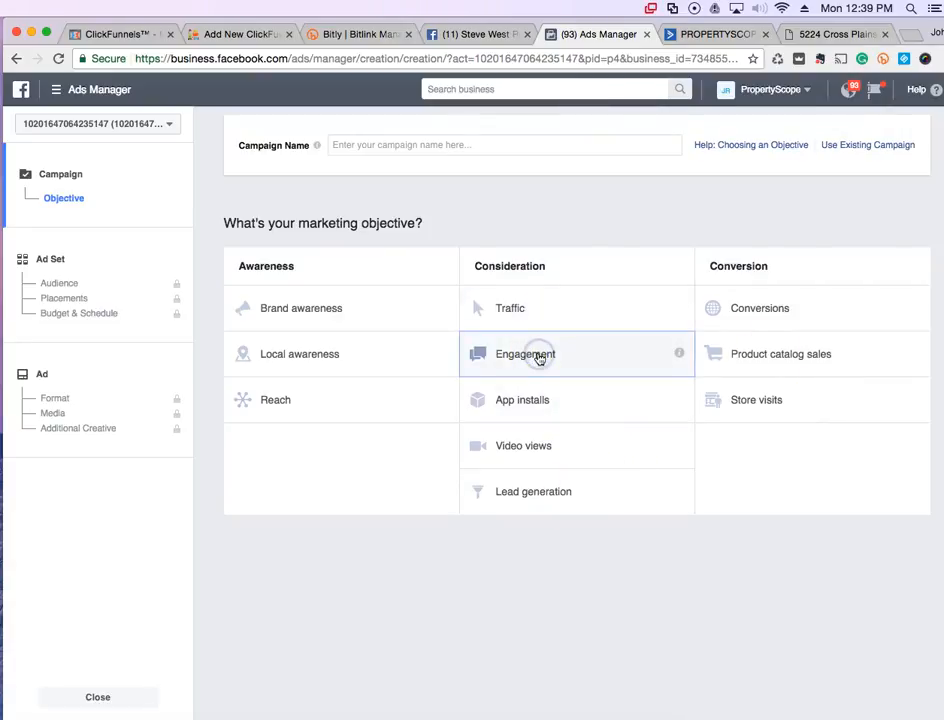
click(393, 147)
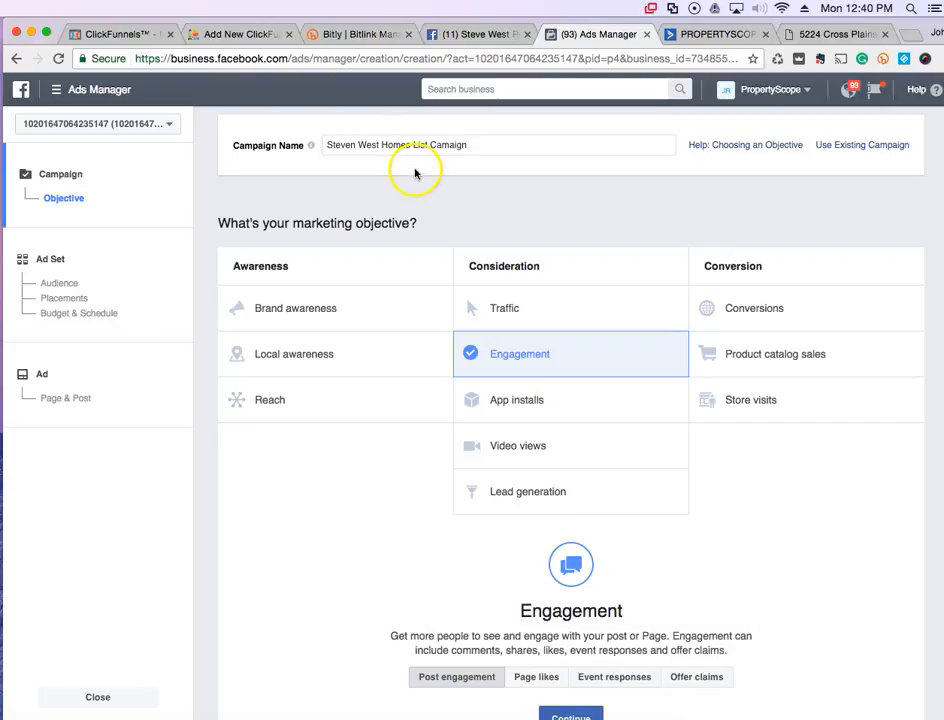
scroll(537, 300, down, 2)
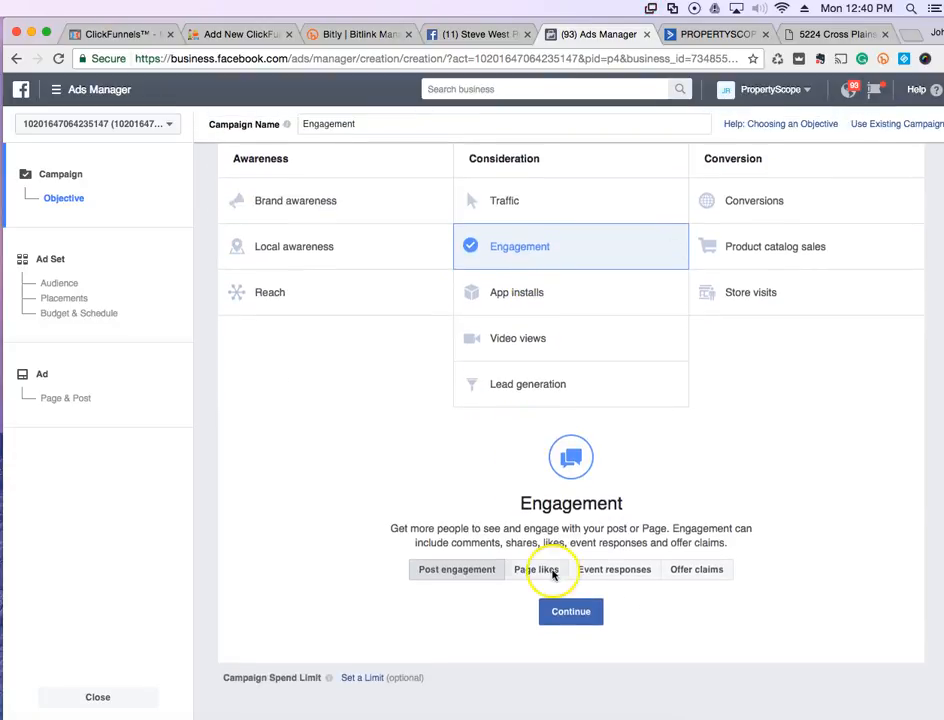
click(569, 620)
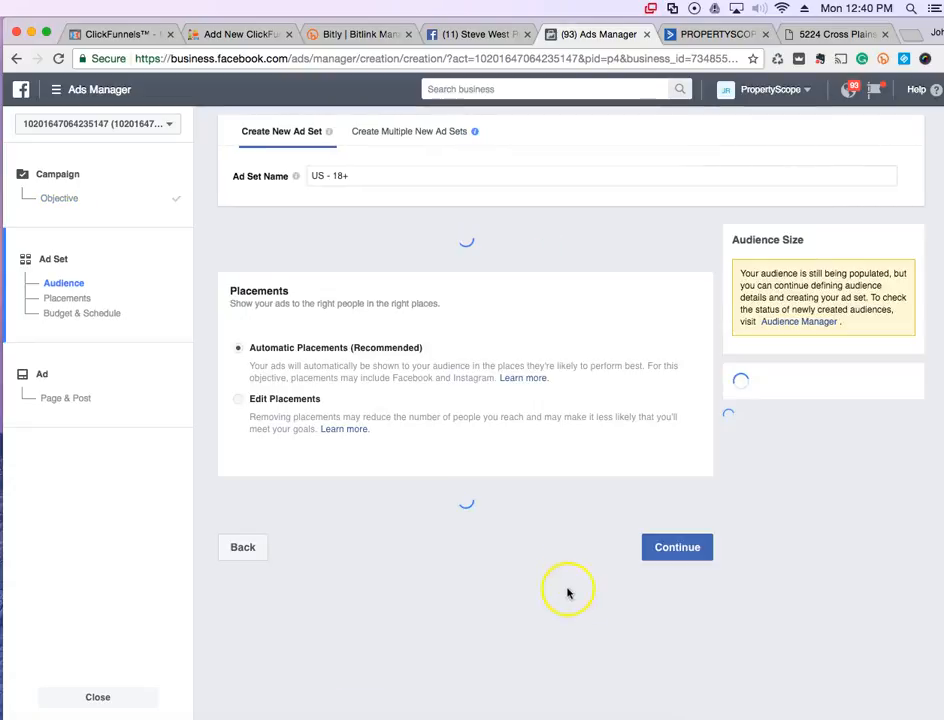
Select the default ad set name for replacement and copy the home's street address, without city and state, from its property listing page.
click(316, 180)
drag(314, 176, 375, 177)
click(314, 177)
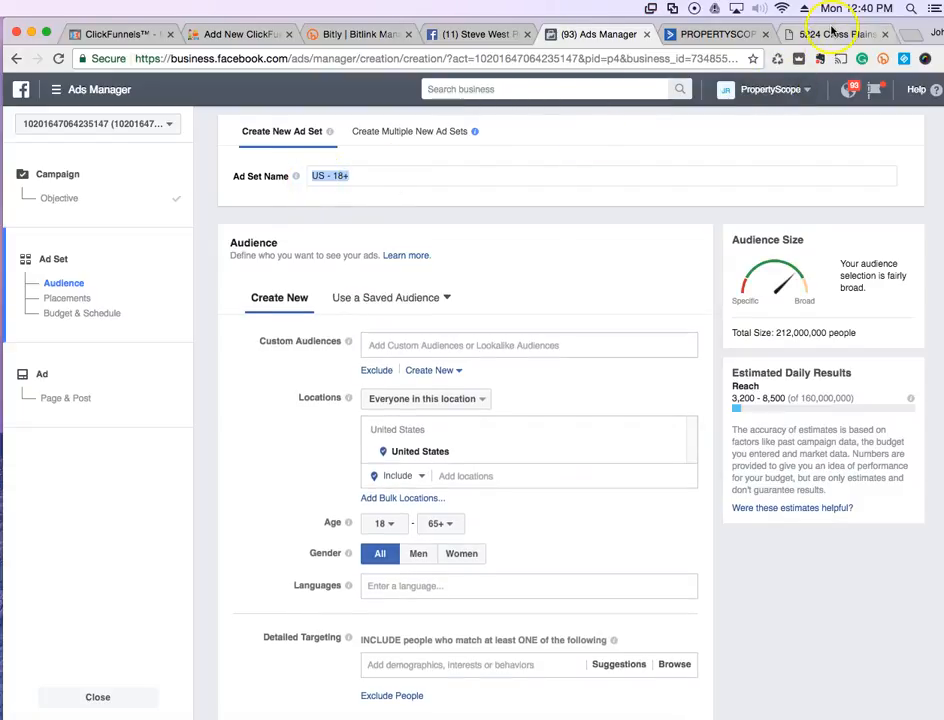
click(830, 33)
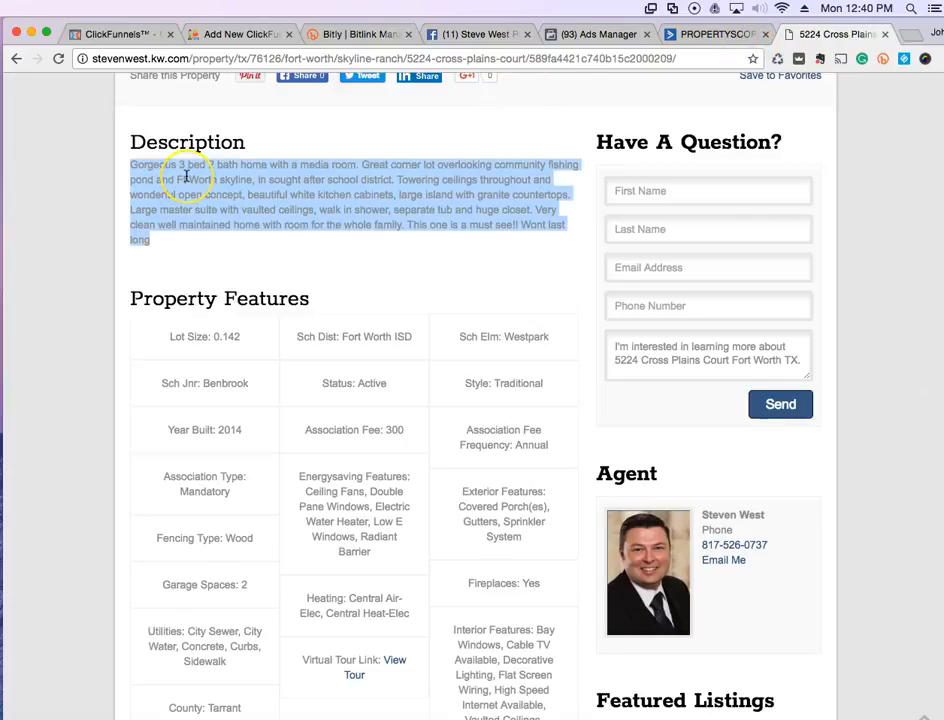
scroll(186, 177, up, 10)
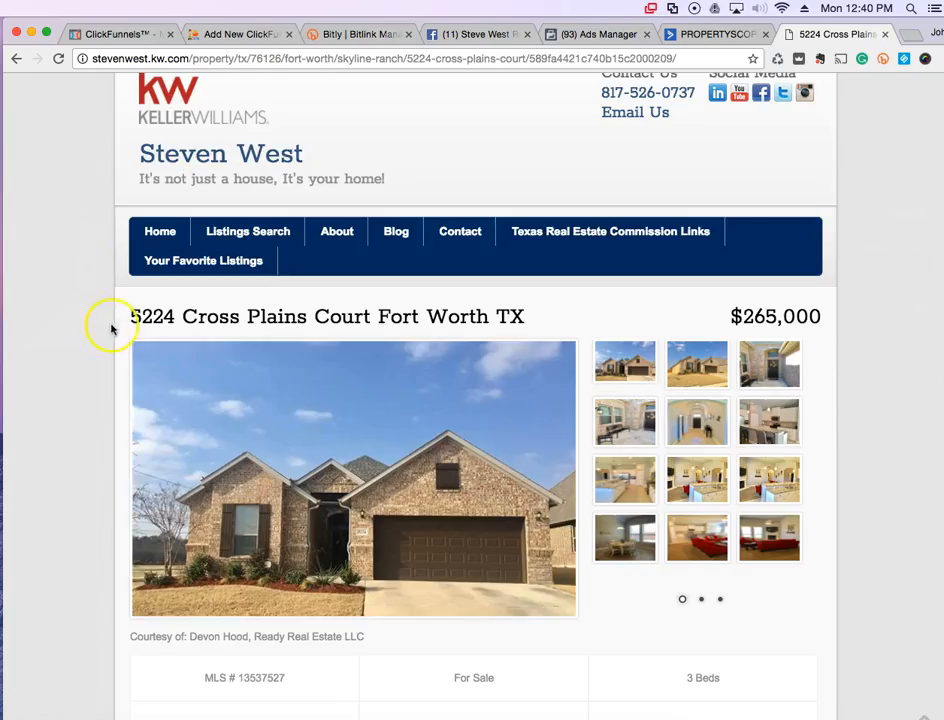
drag(131, 317, 372, 318)
right_click(360, 318)
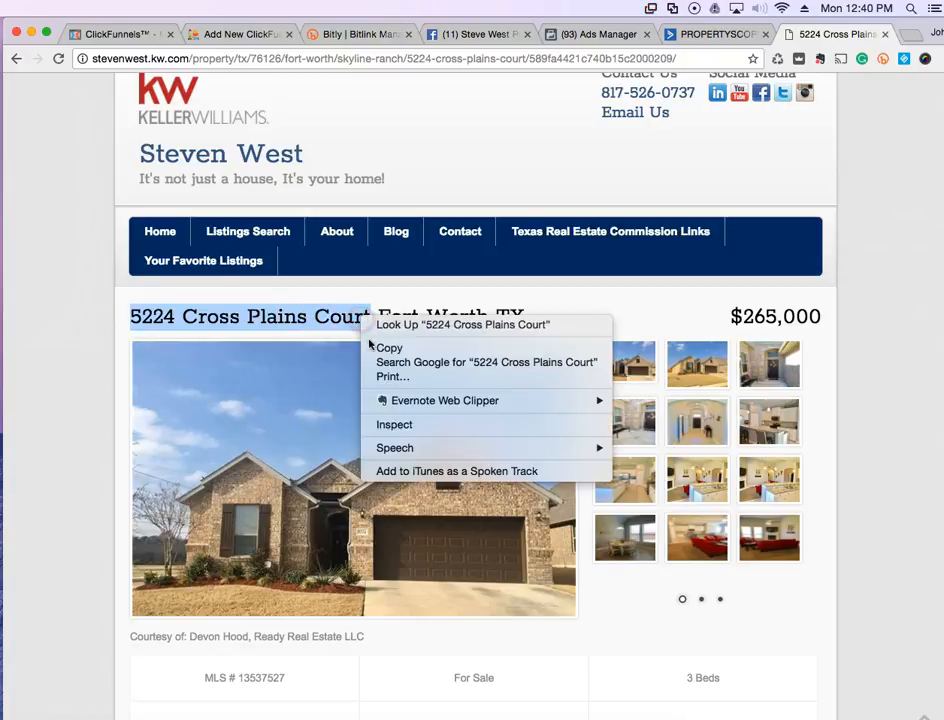
click(369, 348)
Rename the new ad set with the copied street address followed by "Listing".
click(480, 35)
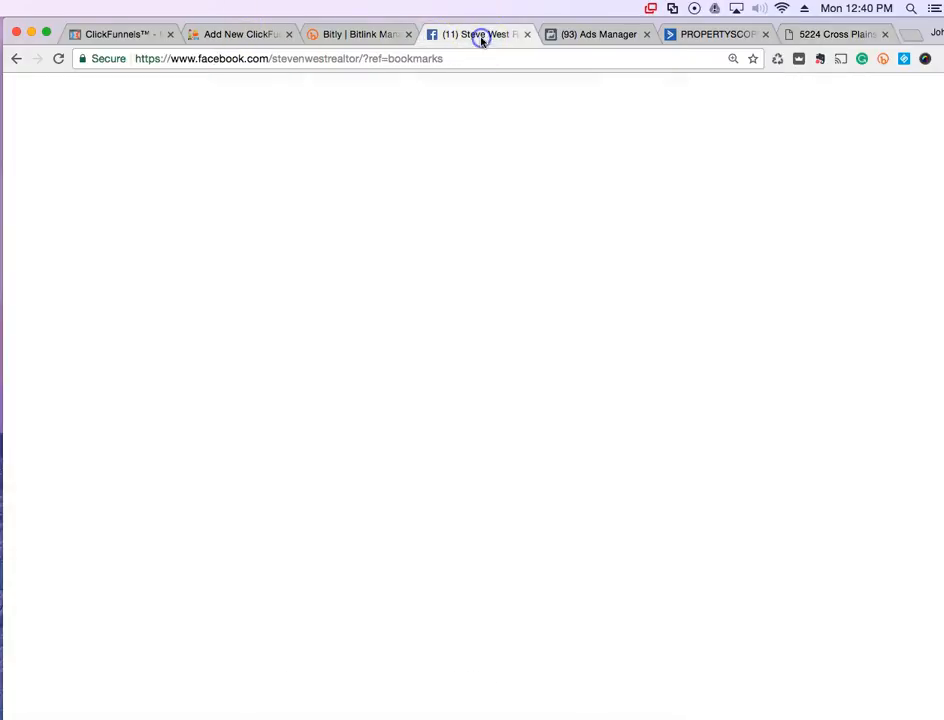
click(583, 37)
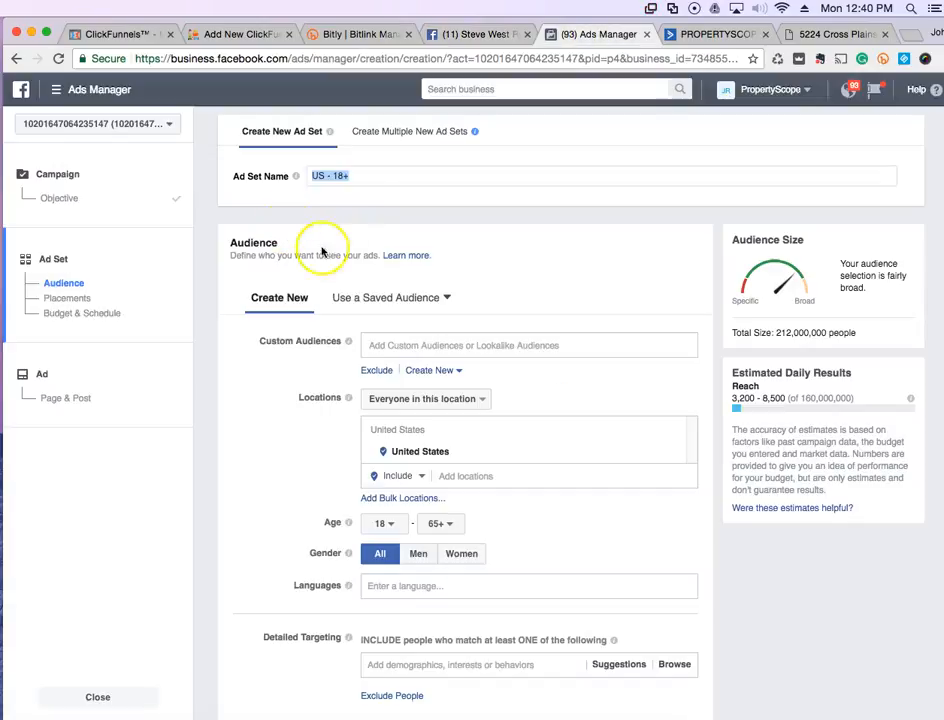
right_click(341, 175)
click(373, 269)
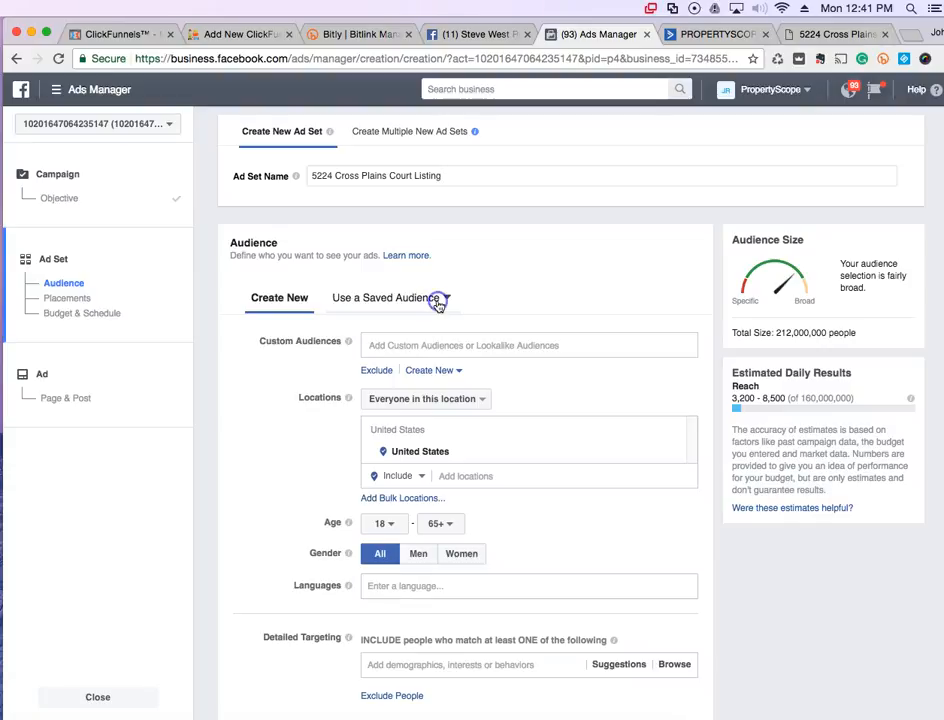
Apply the saved audience "Homes List - Ft. Worth" to the ad set.
click(437, 306)
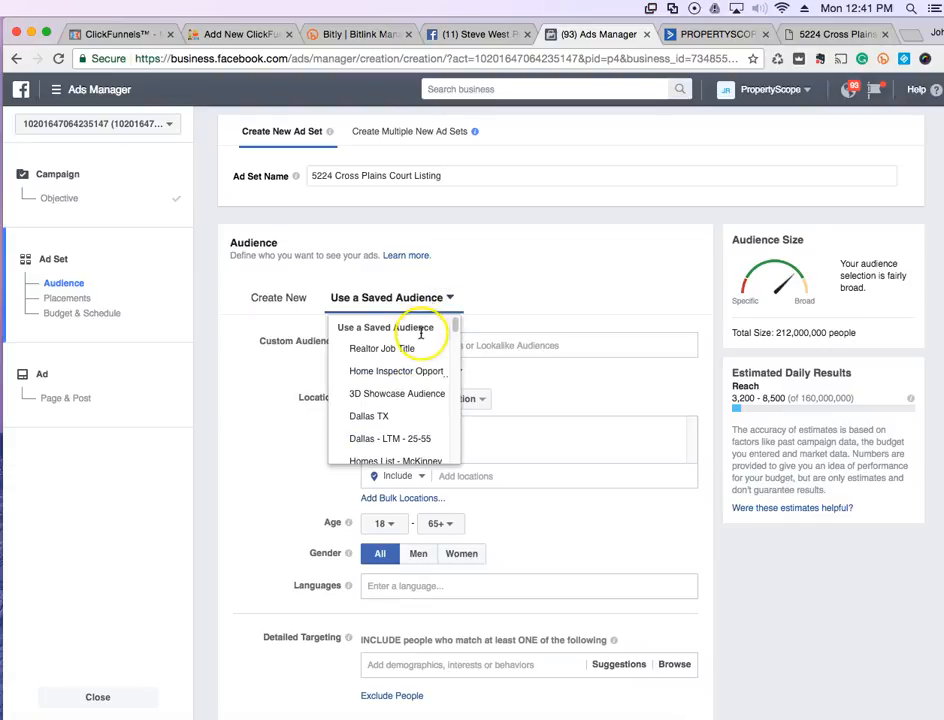
scroll(393, 378, down, 3)
scroll(393, 383, down, 2)
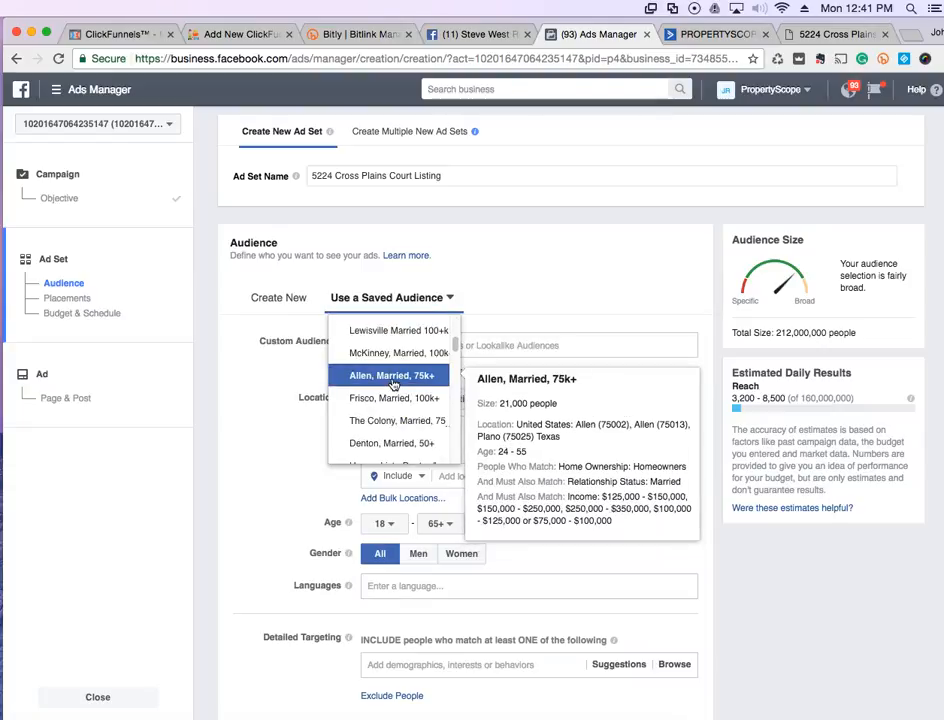
scroll(393, 384, down, 3)
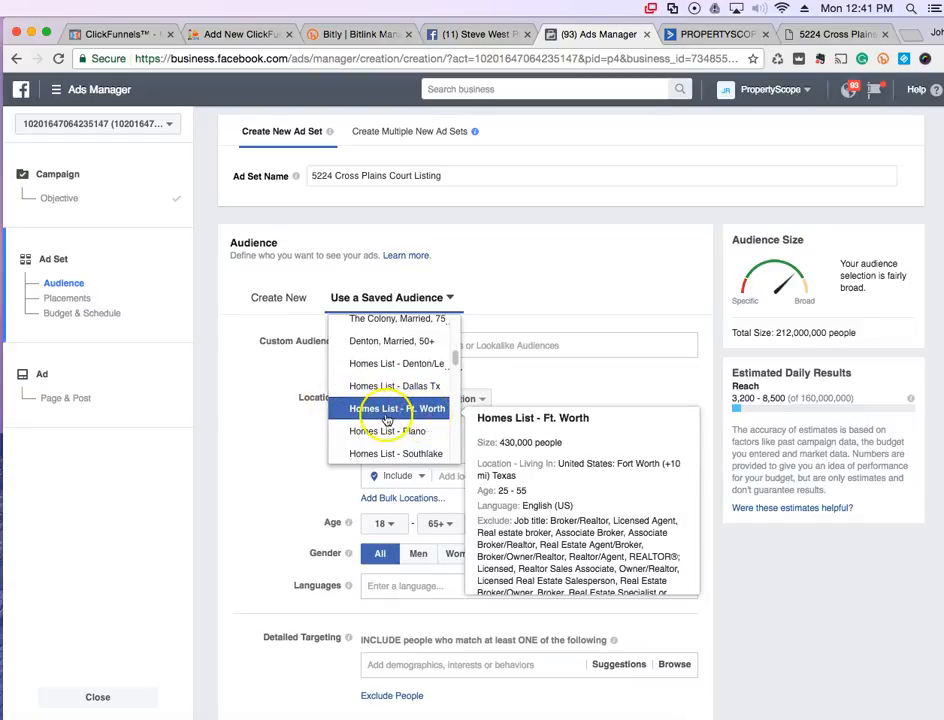
scroll(389, 440, down, 2)
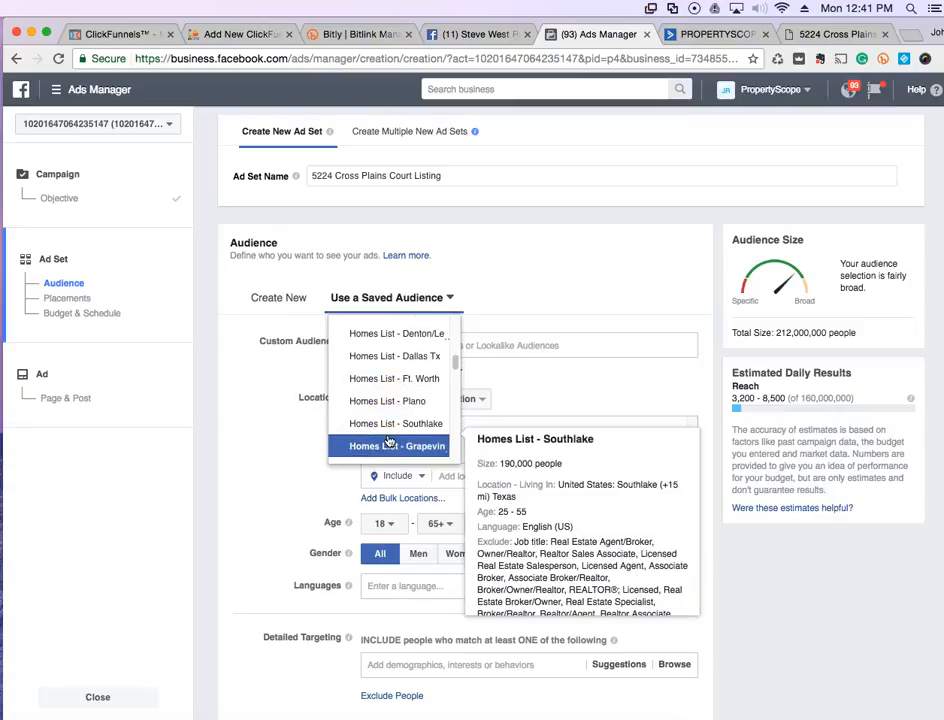
scroll(389, 440, down, 4)
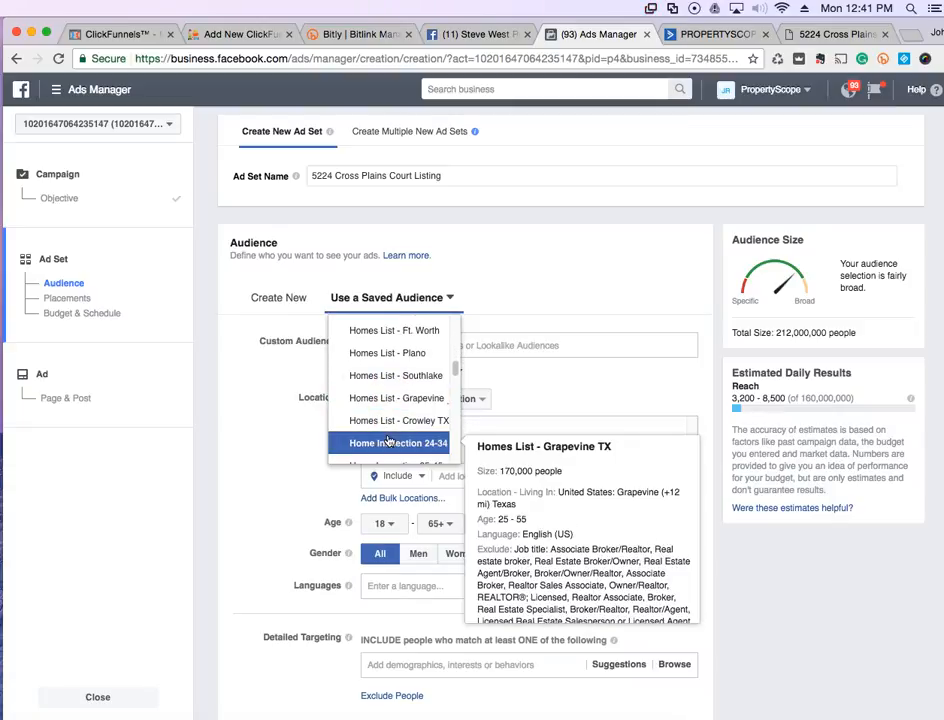
scroll(389, 440, up, 3)
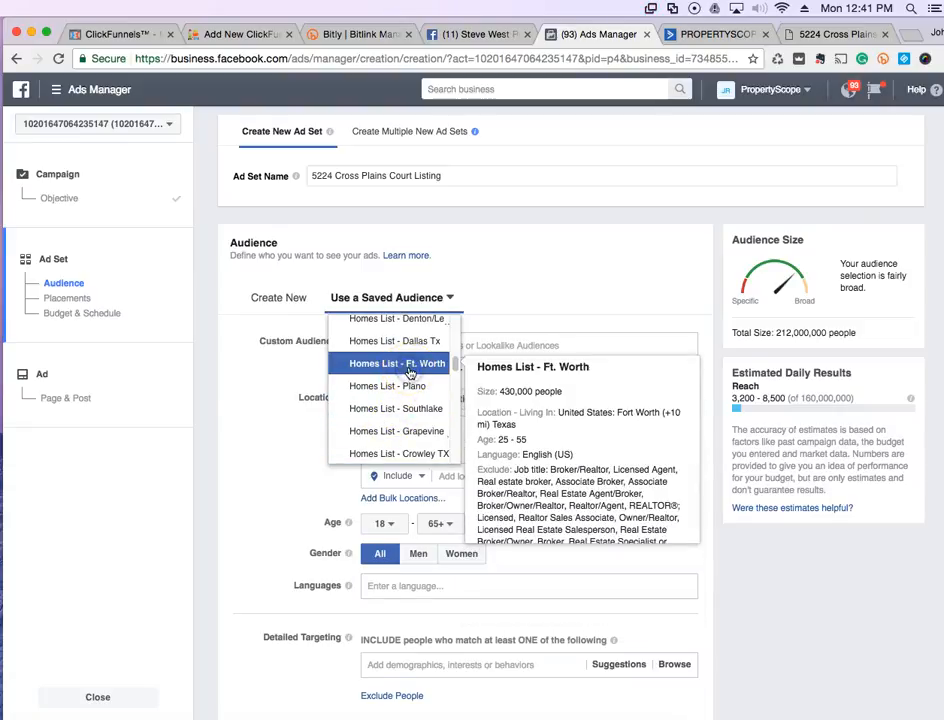
click(409, 368)
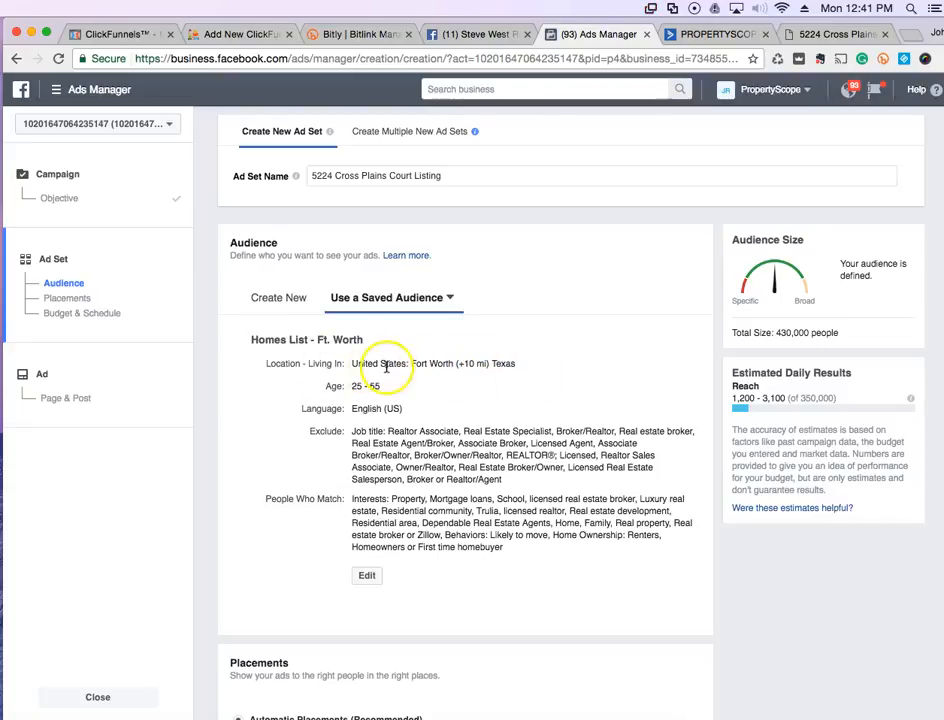
Examine the saved Ft. Worth audience's location, age, language, detailed targeting and excluded job titles, and close its editor without changes.
click(366, 577)
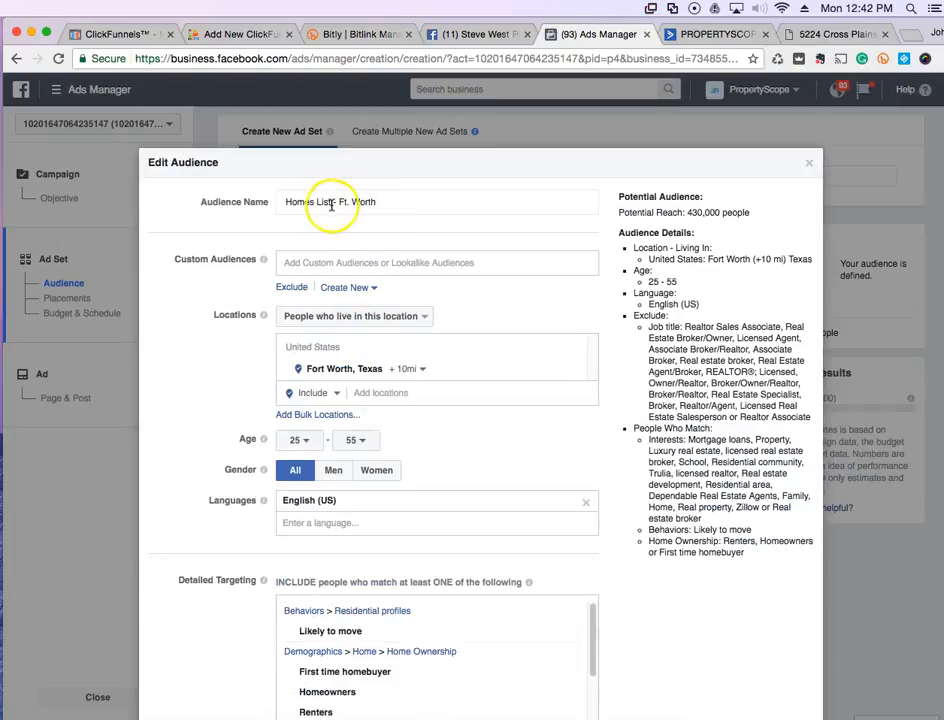
scroll(598, 607, down, 5)
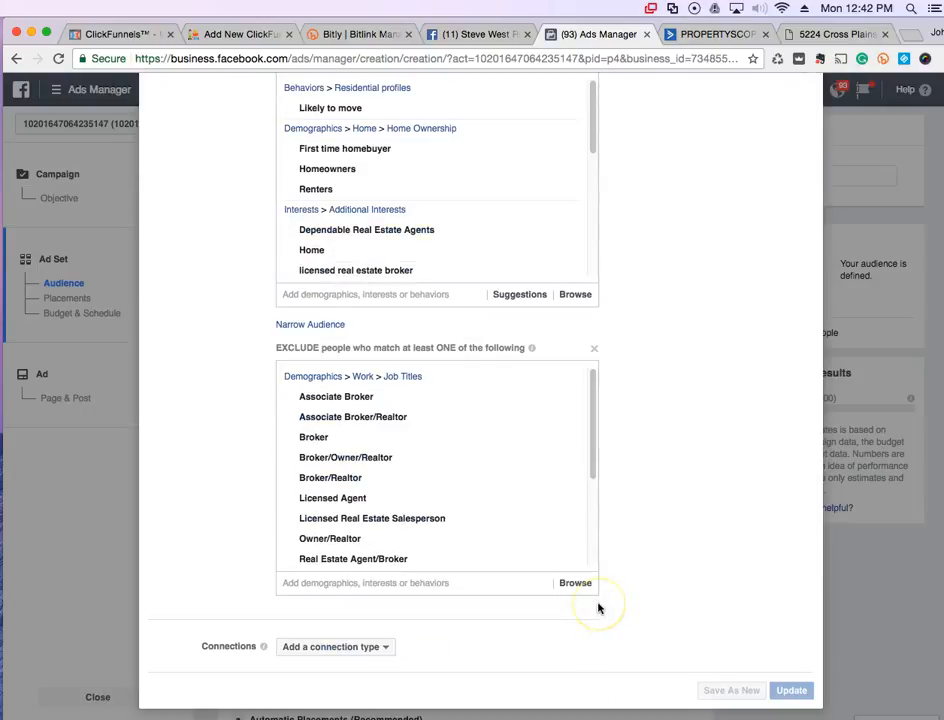
scroll(598, 607, up, 3)
scroll(598, 607, down, 3)
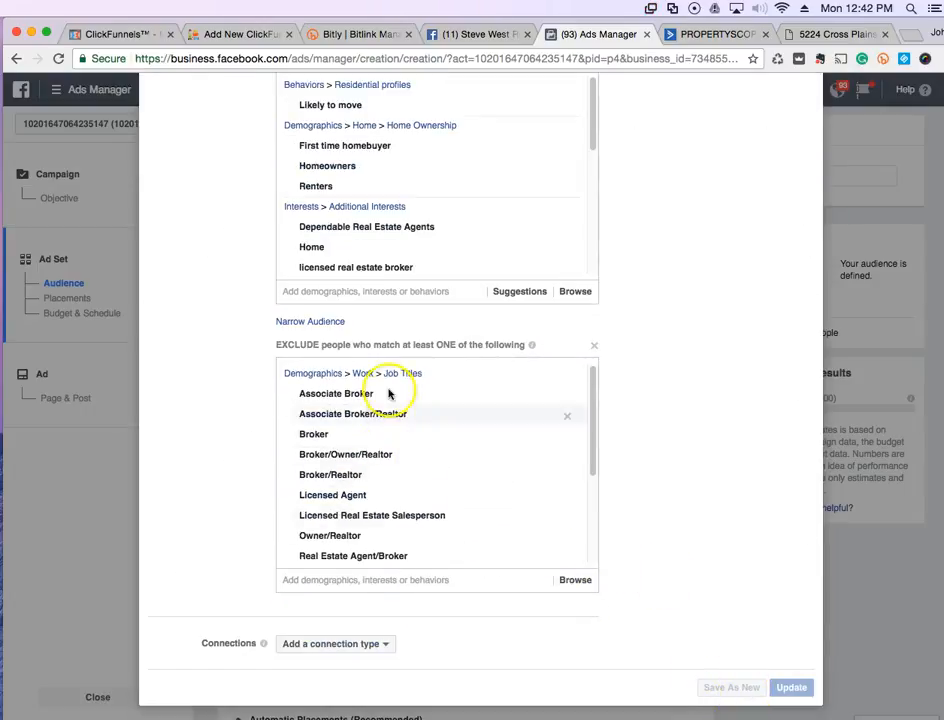
scroll(402, 148, up, 5)
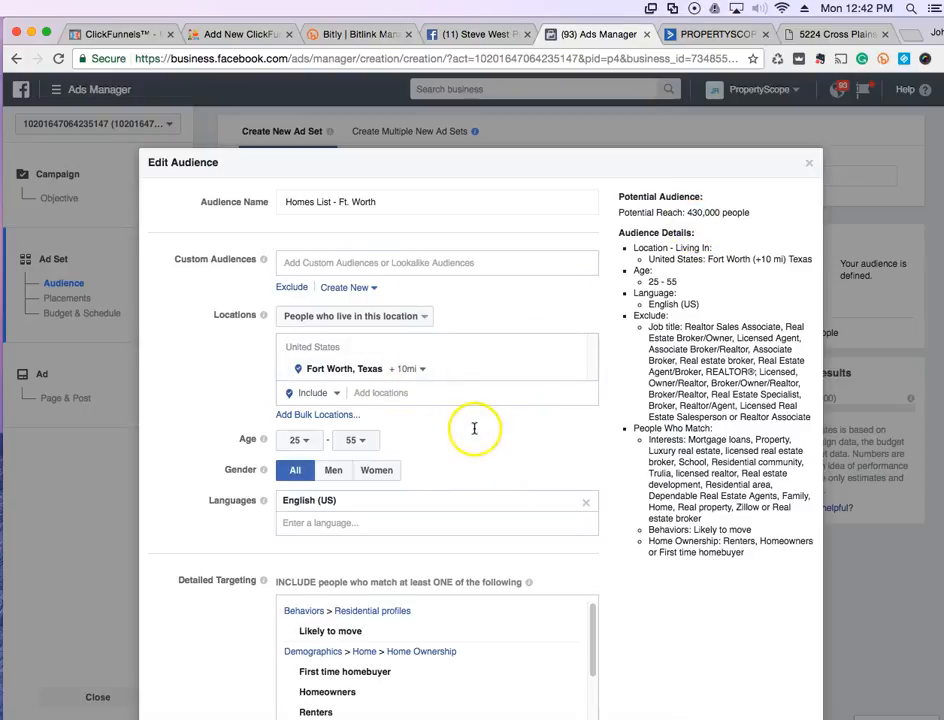
scroll(647, 554, down, 10)
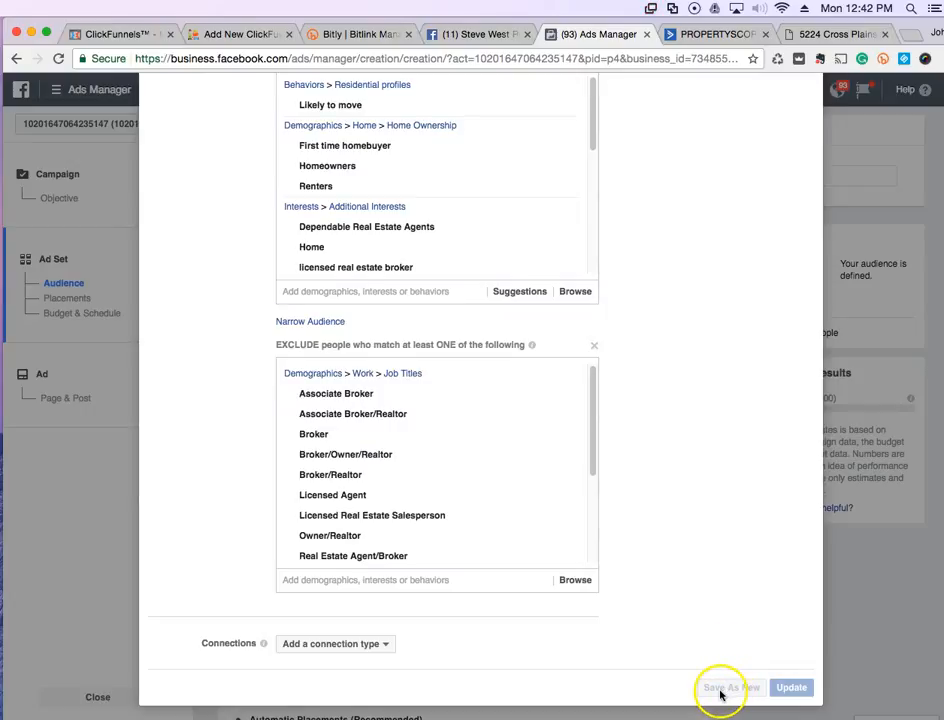
scroll(735, 598, up, 10)
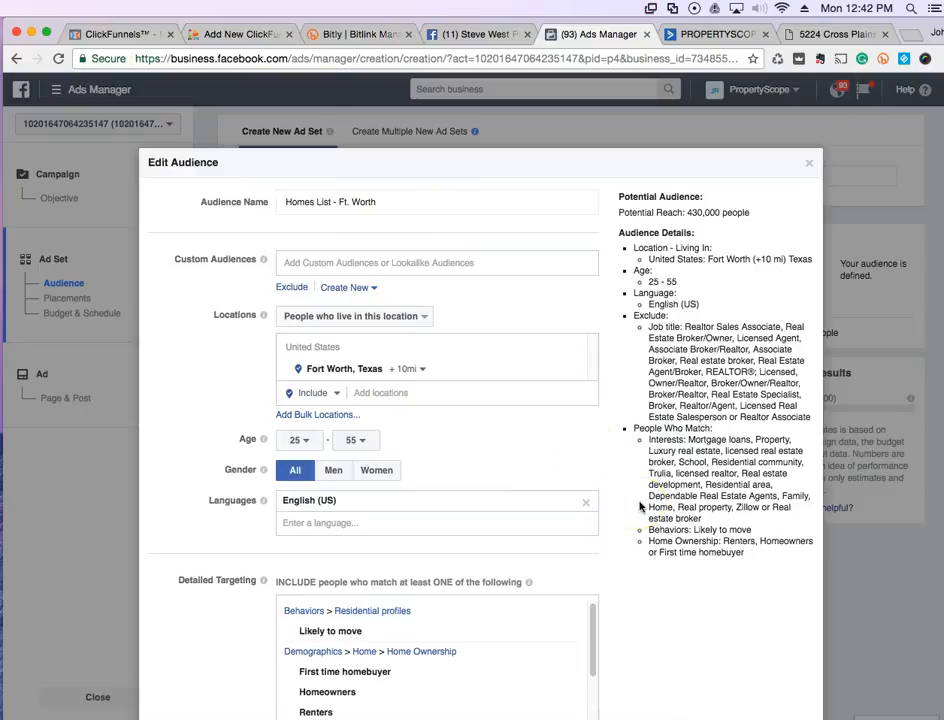
scroll(640, 507, down, 10)
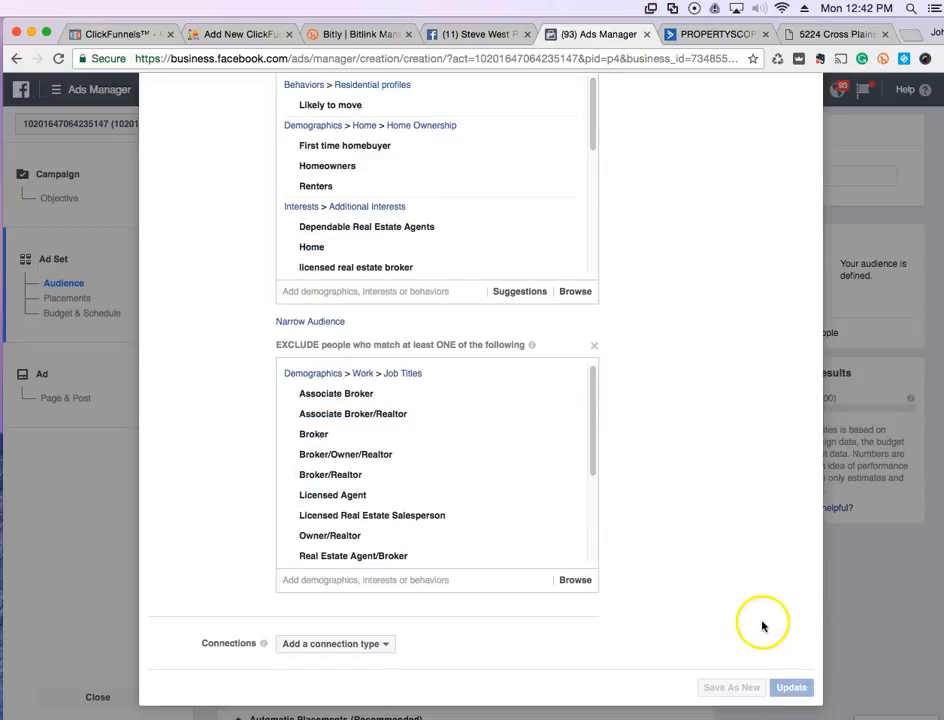
scroll(762, 626, up, 10)
click(809, 166)
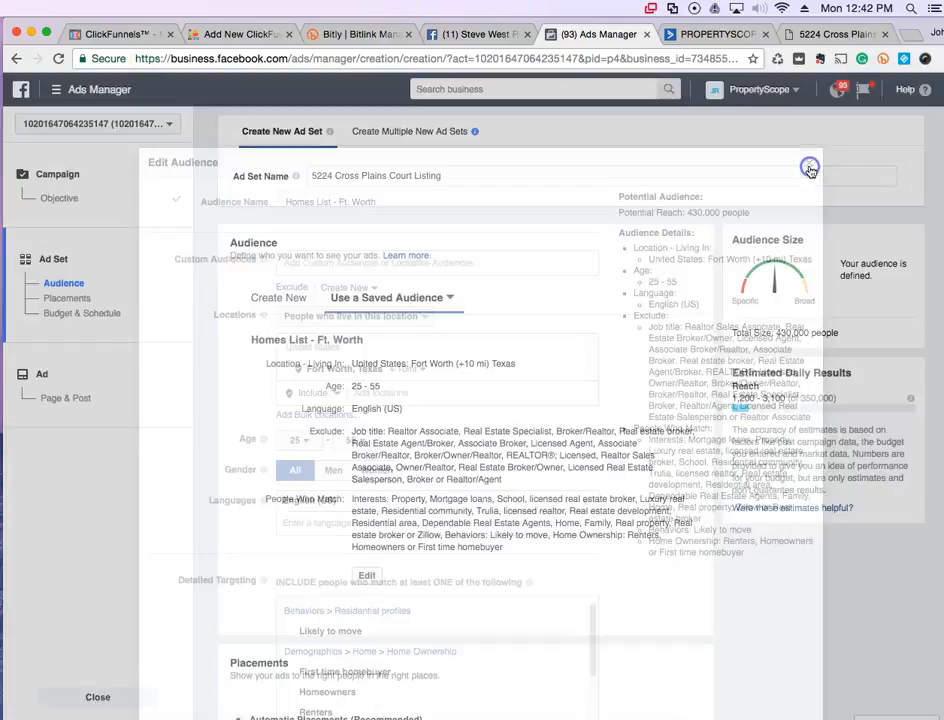
scroll(445, 533, down, 1)
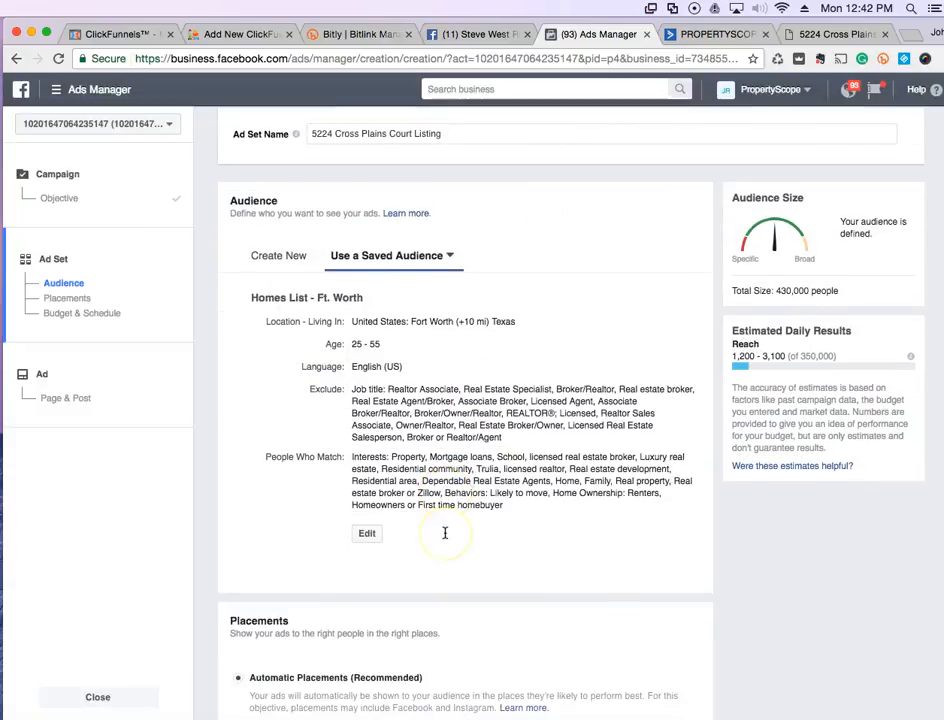
Switch the ad set from automatic to edited placements and exclude Instagram.
scroll(445, 533, down, 10)
scroll(613, 440, up, 2)
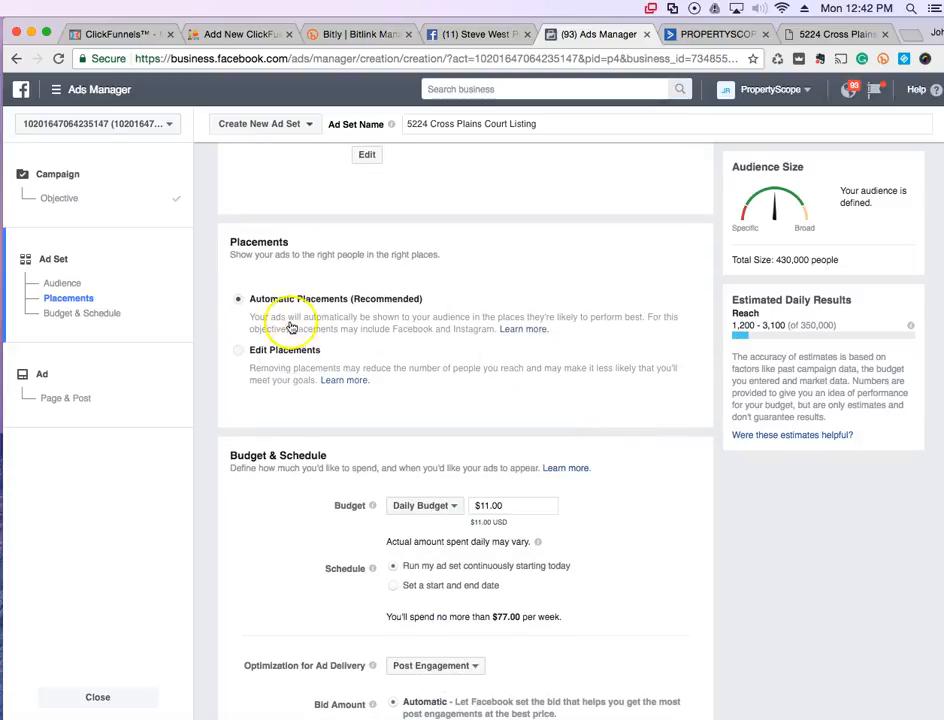
click(309, 354)
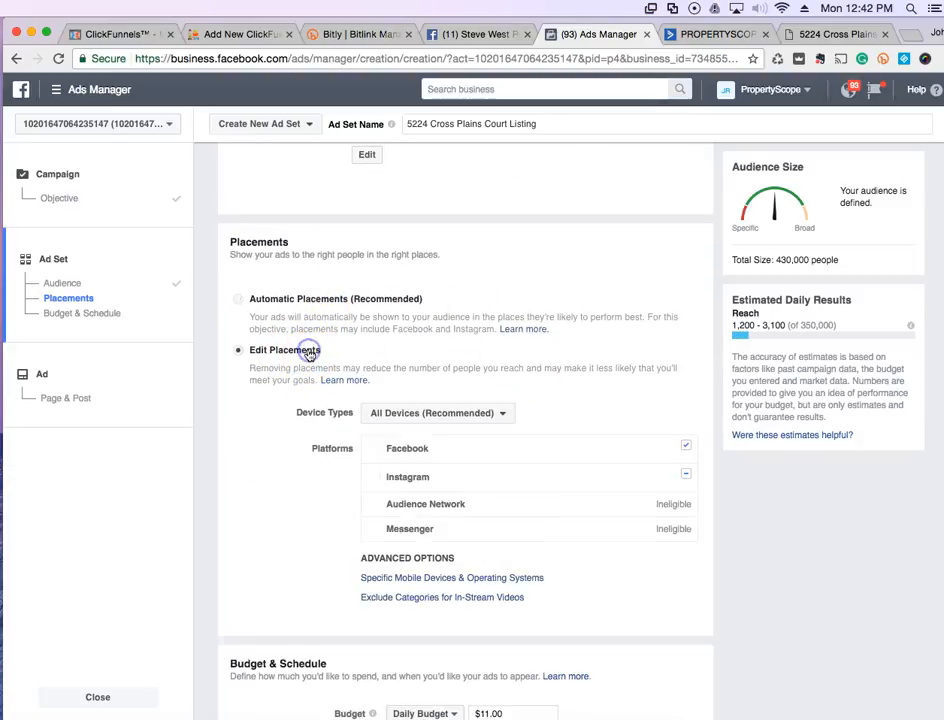
click(687, 476)
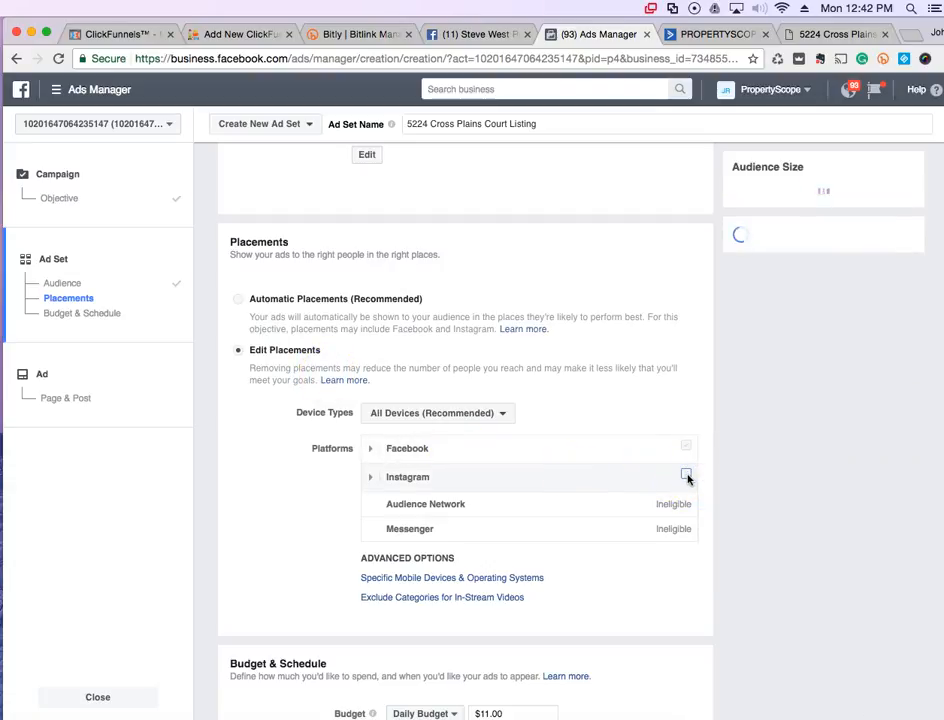
Limit the Facebook placements to Feeds by excluding Instant Articles, In-Stream Videos and Right Column.
click(370, 450)
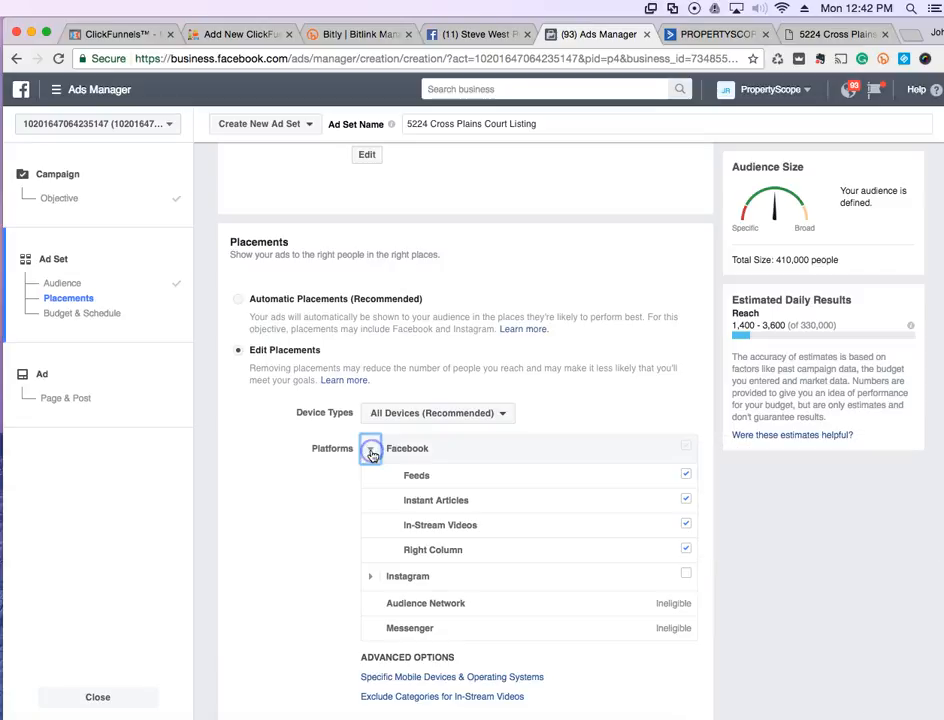
click(686, 475)
click(687, 500)
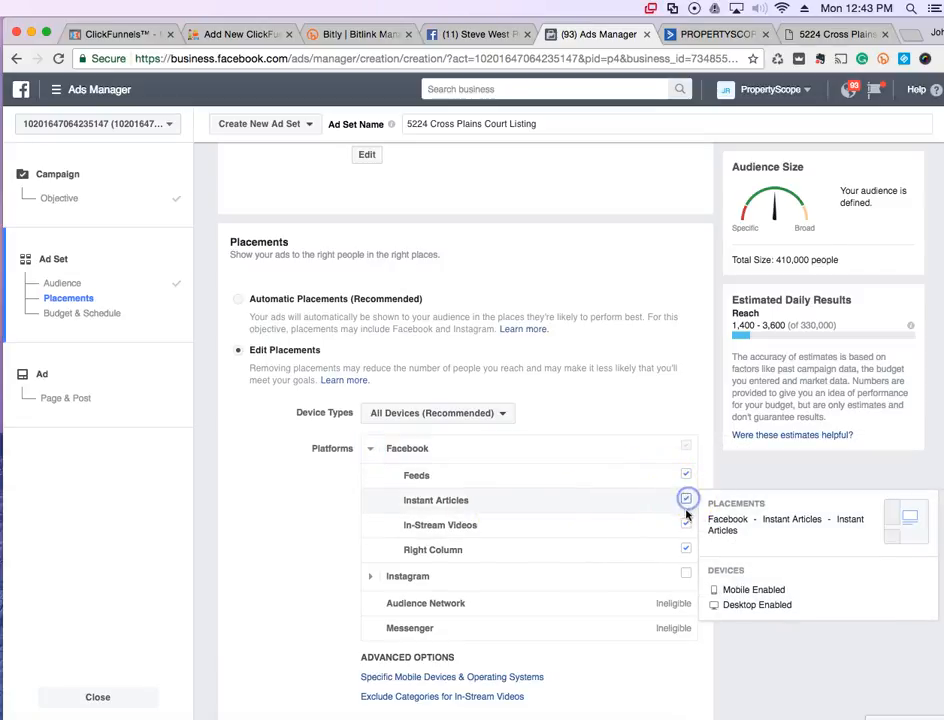
click(688, 526)
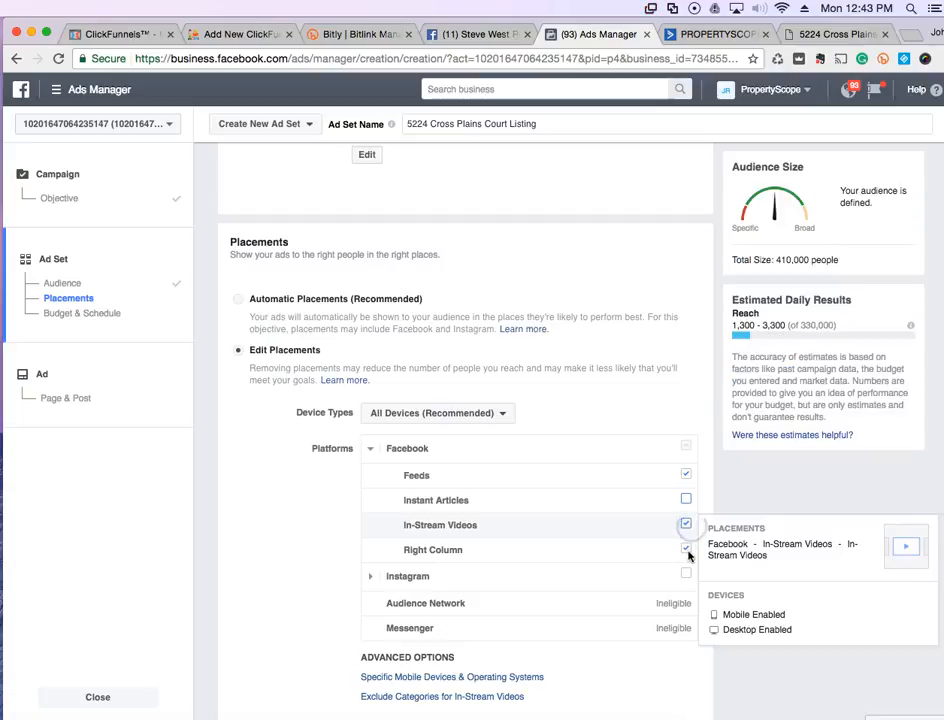
click(688, 552)
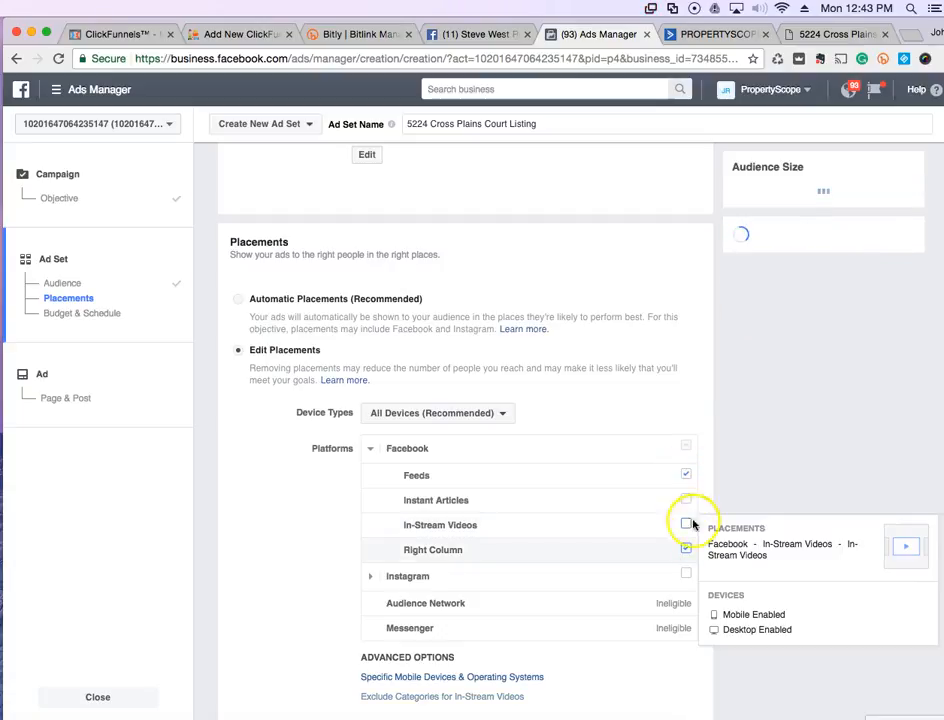
click(686, 549)
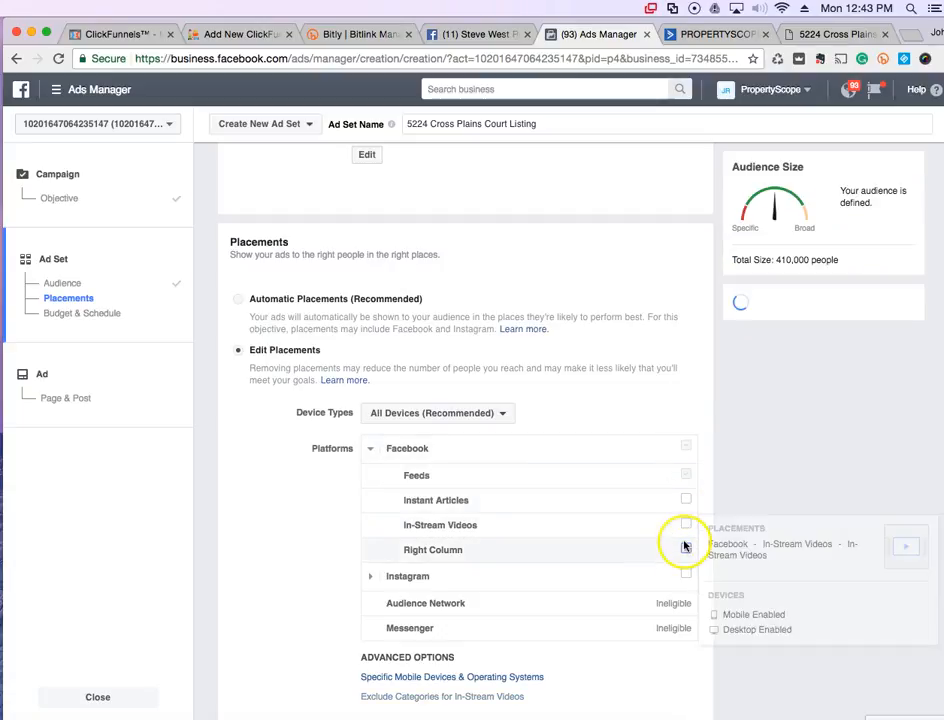
click(370, 448)
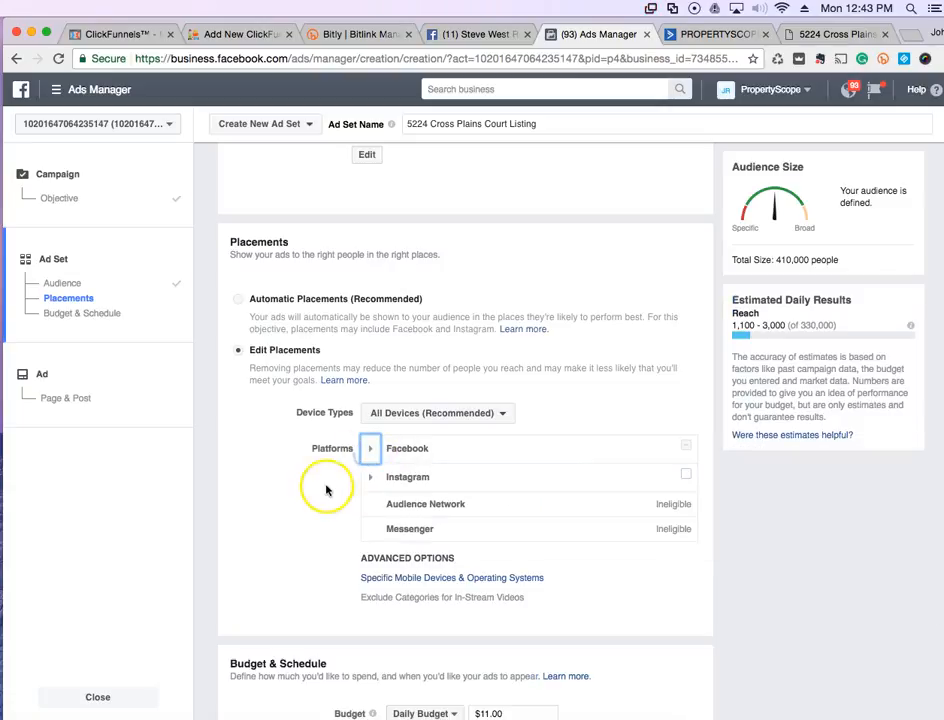
Review the ad set's budget, schedule and delivery options, keep them as they are, and continue to the ad setup.
scroll(316, 531, down, 5)
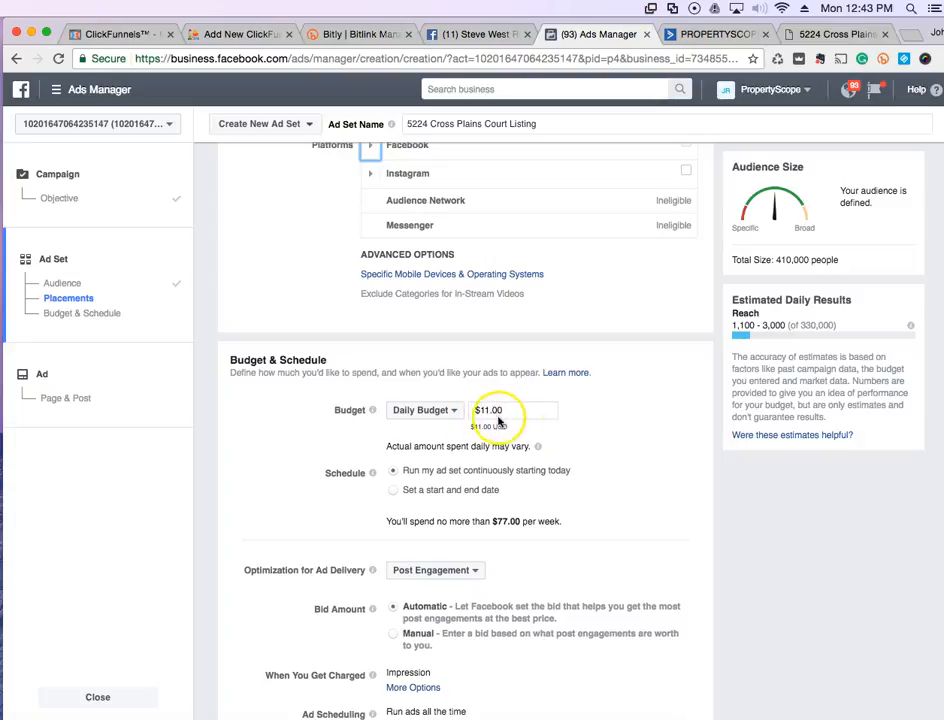
mouse_move(538, 446)
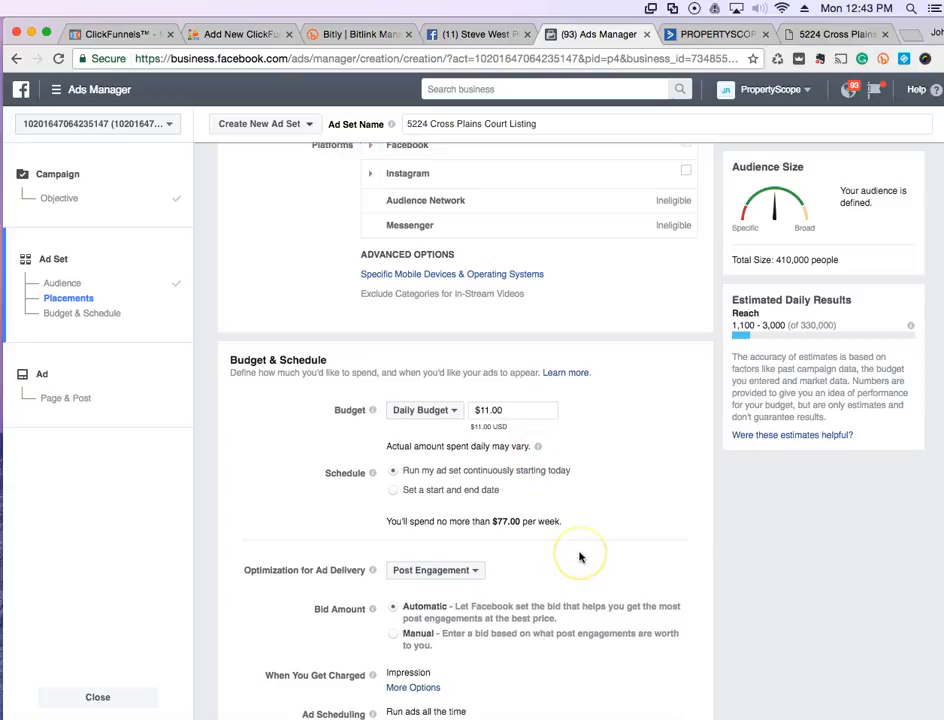
scroll(580, 557, down, 5)
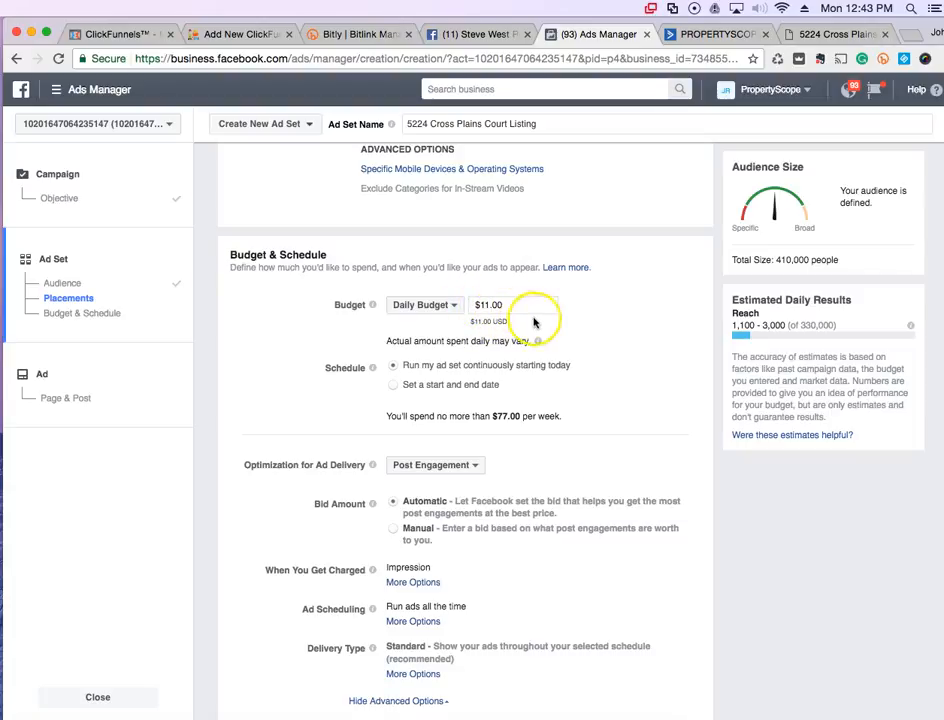
mouse_move(538, 341)
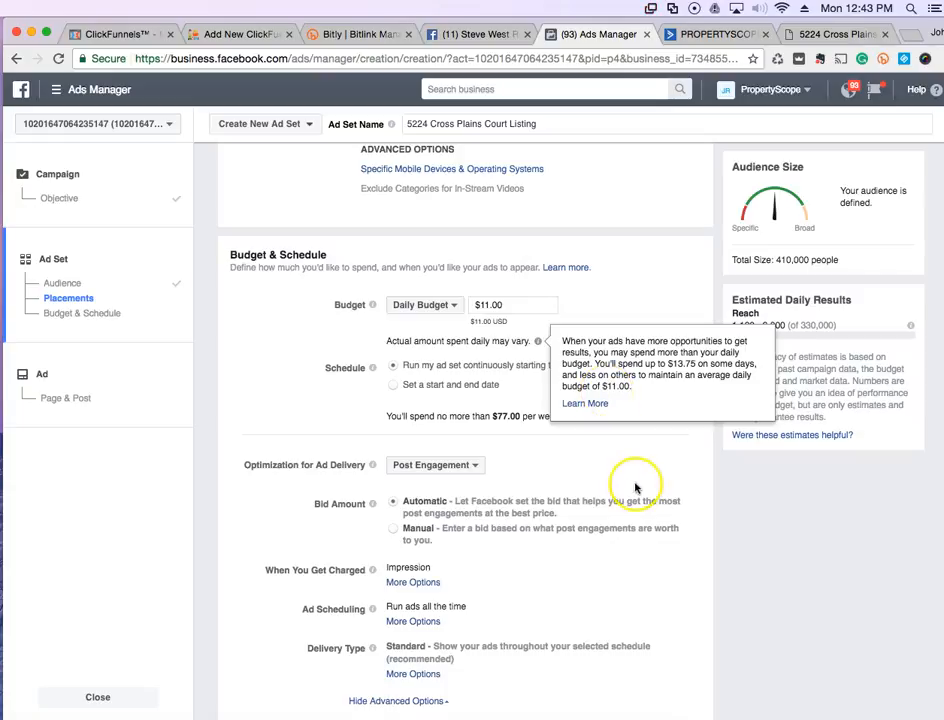
scroll(663, 533, down, 2)
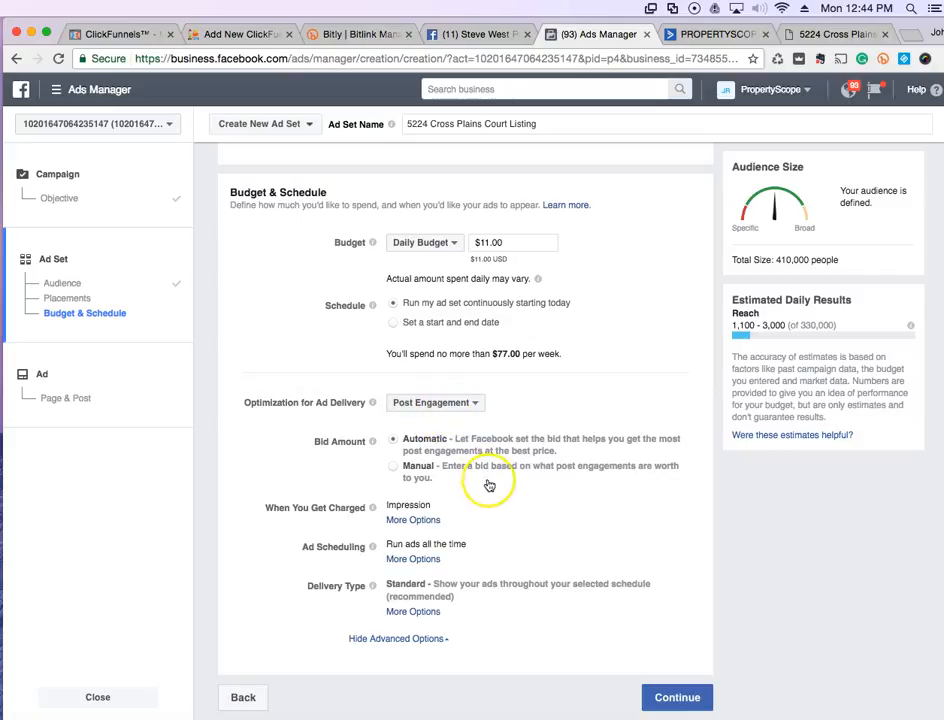
click(676, 699)
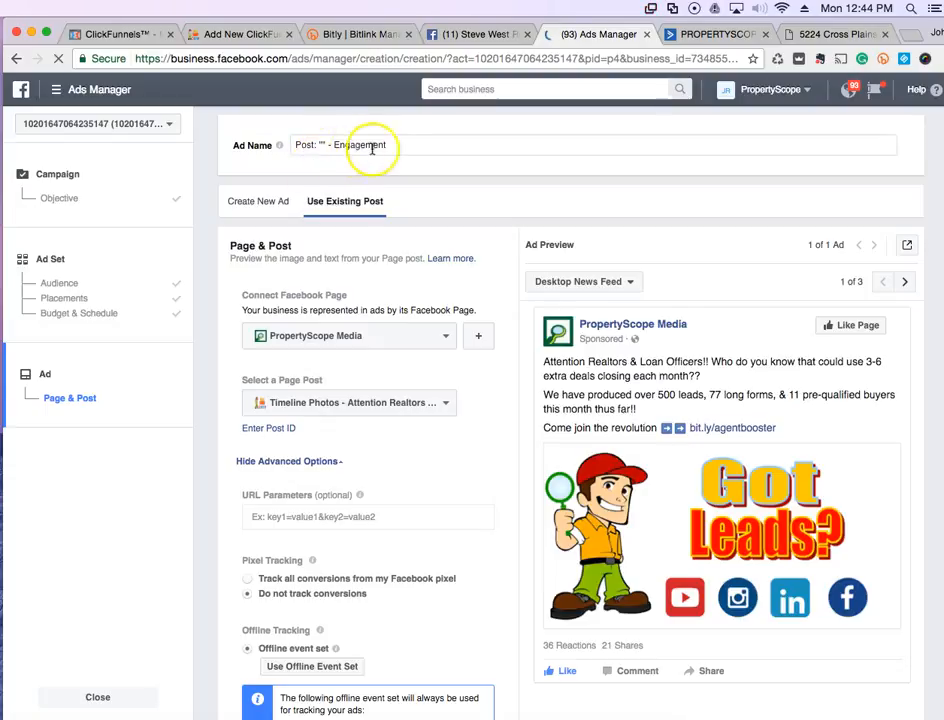
Connect the Steve West Realty Group Facebook Page to the ad.
click(441, 341)
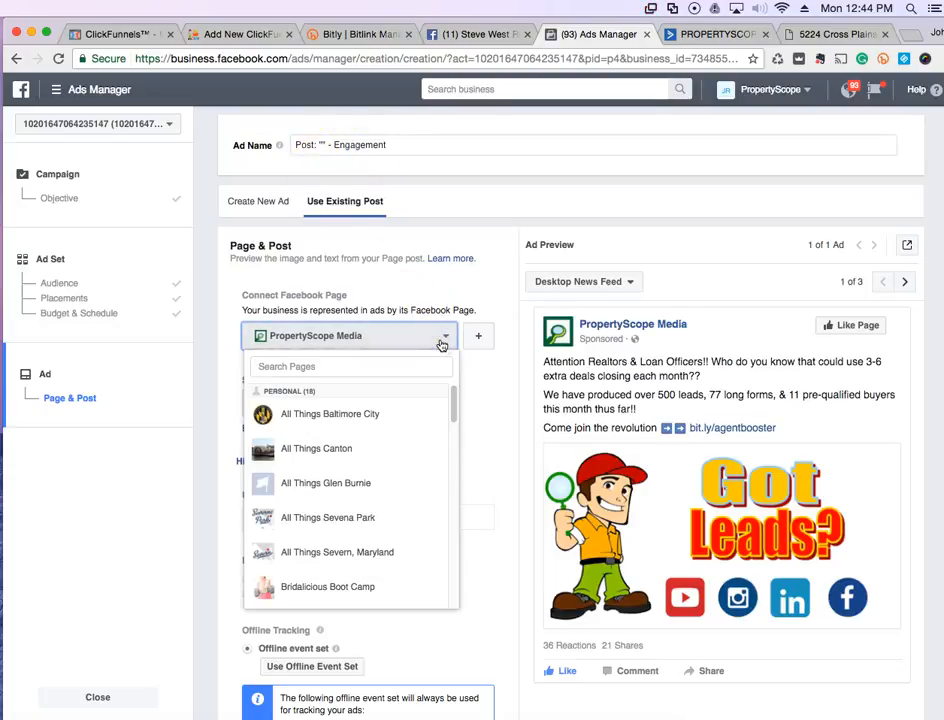
scroll(385, 540, down, 5)
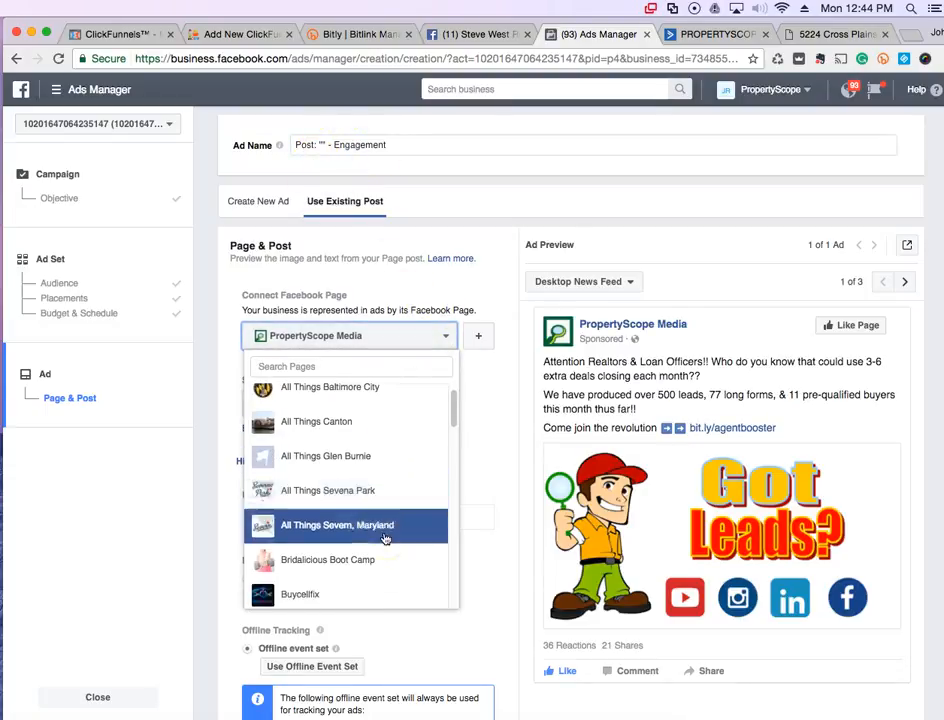
scroll(385, 540, down, 5)
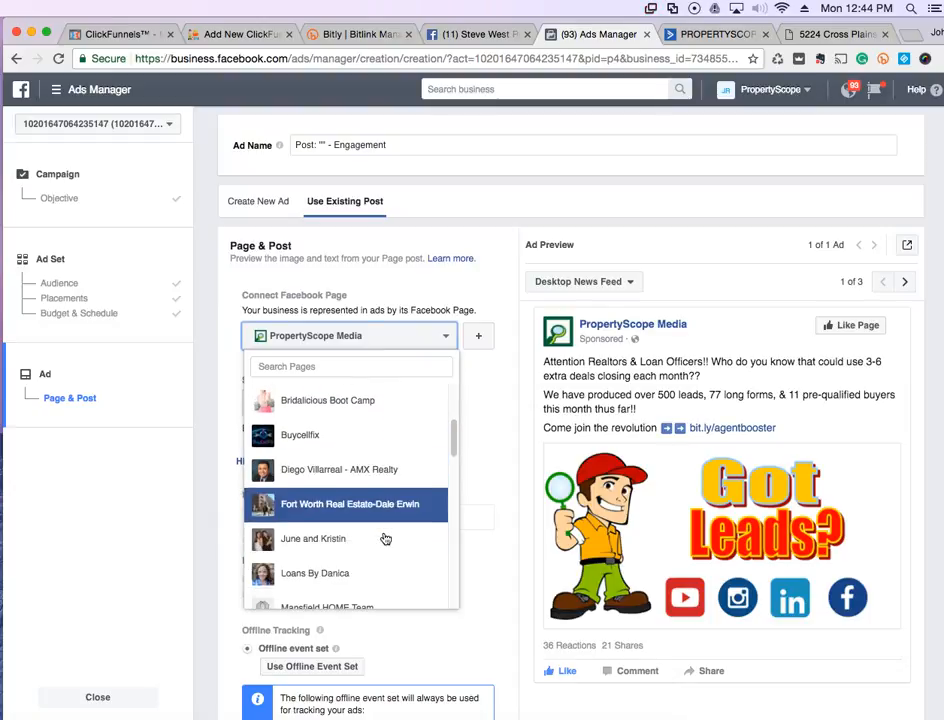
scroll(385, 540, down, 2)
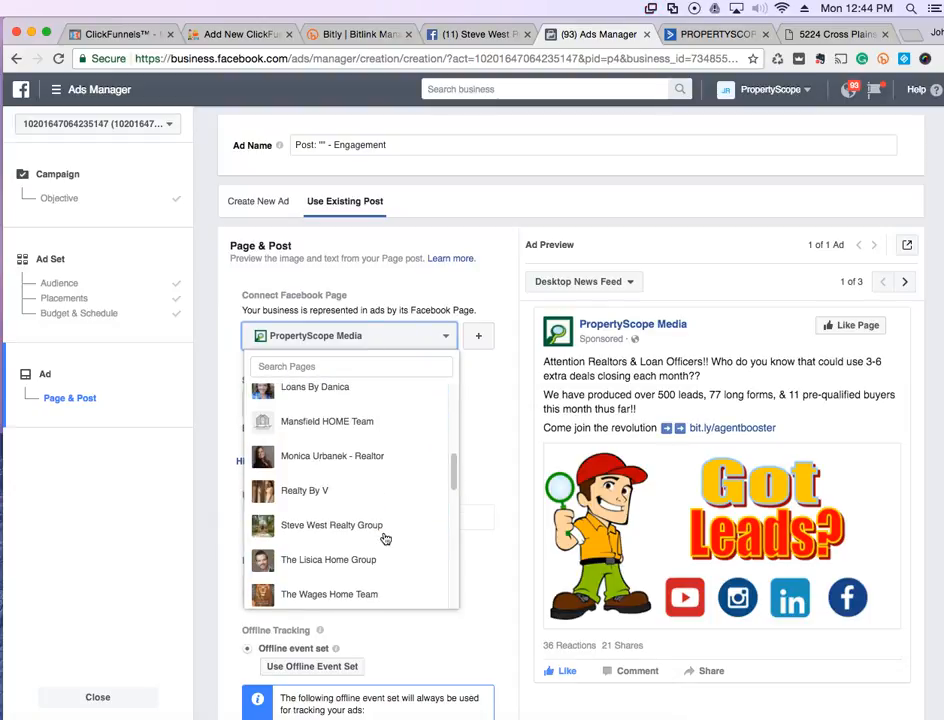
scroll(385, 540, down, 1)
click(381, 497)
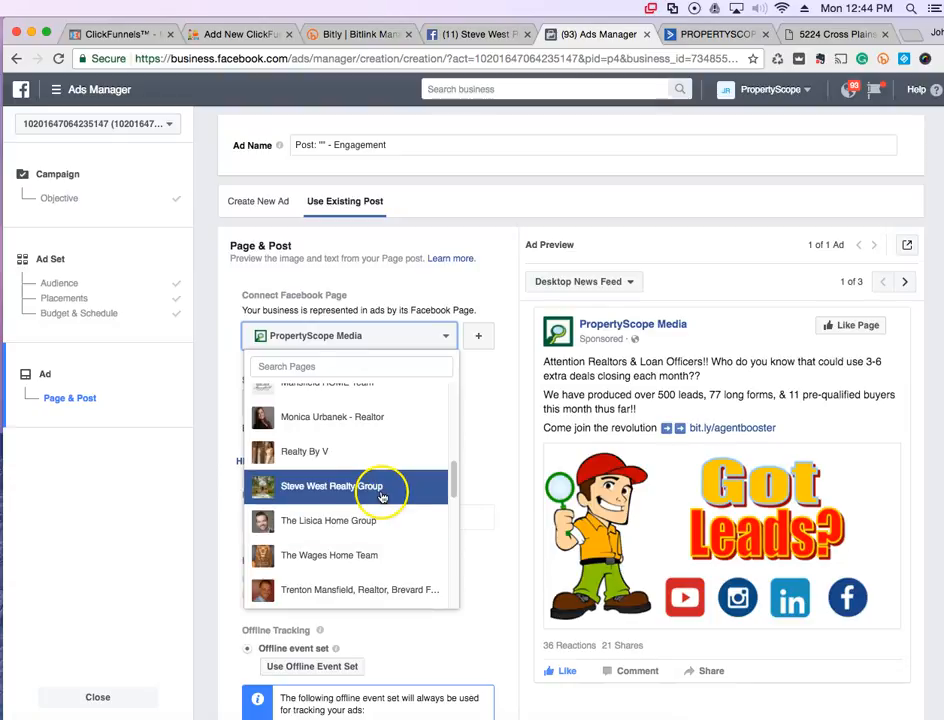
click(353, 496)
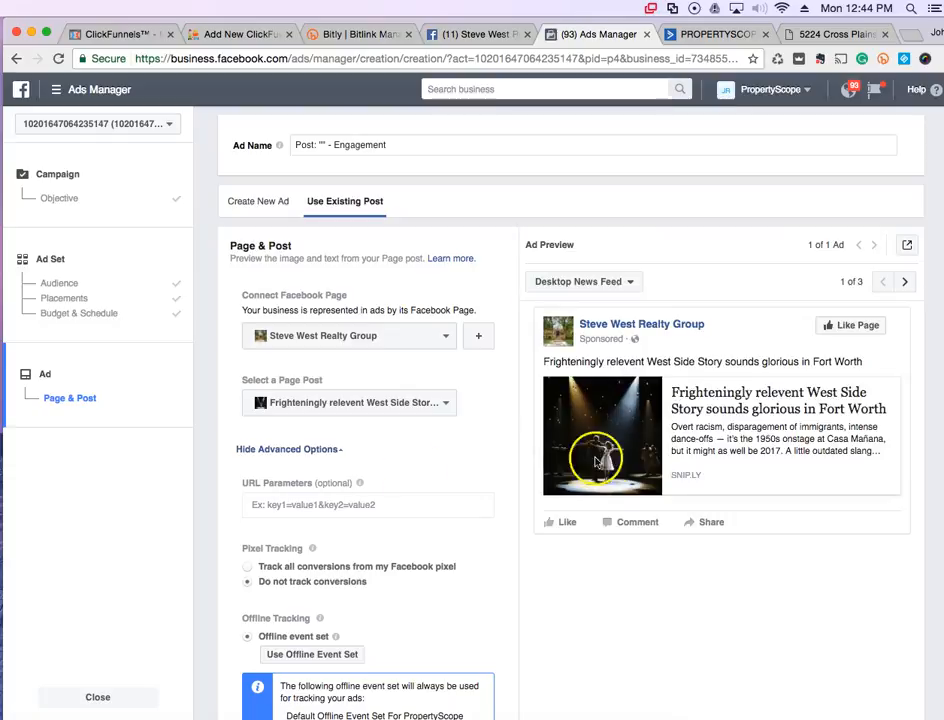
Choose the page post "Frighteningly relevent West Side Story sounds glorious in Fort Worth" for the ad.
click(435, 408)
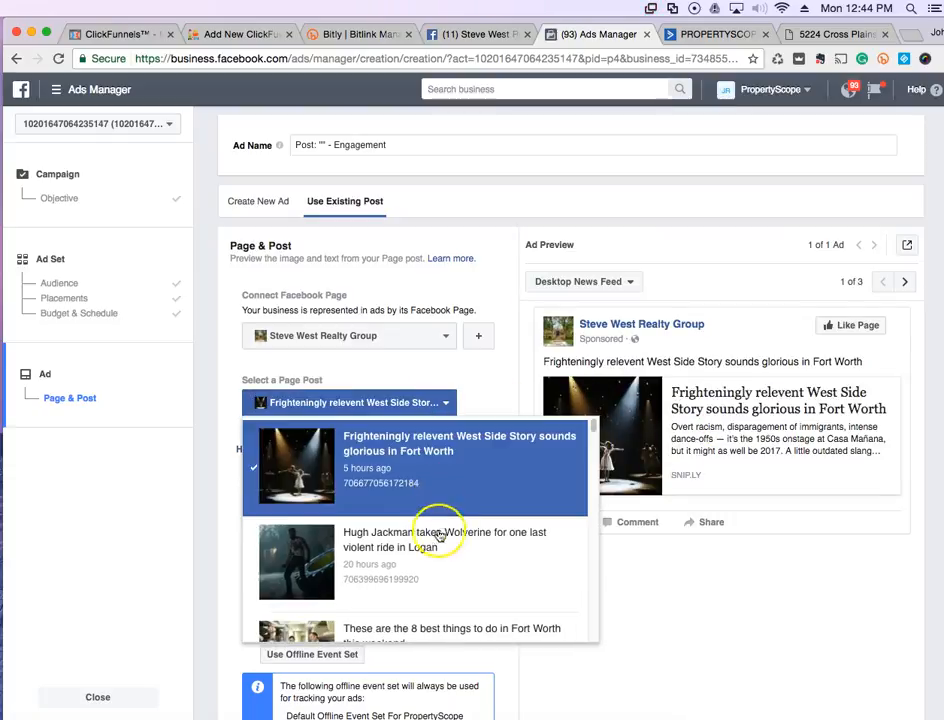
scroll(440, 538, down, 10)
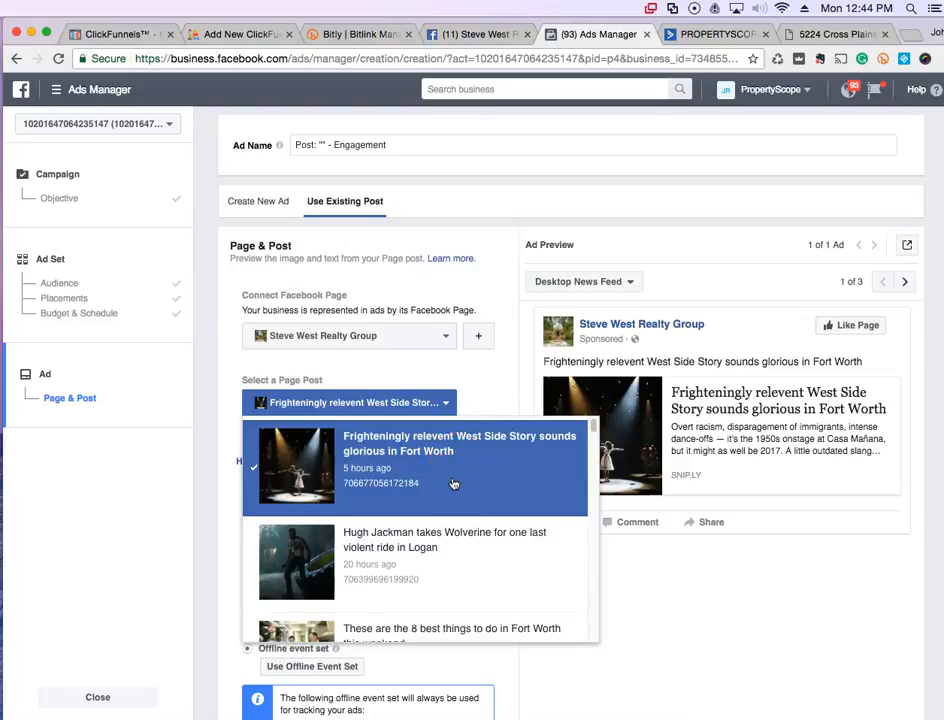
click(448, 483)
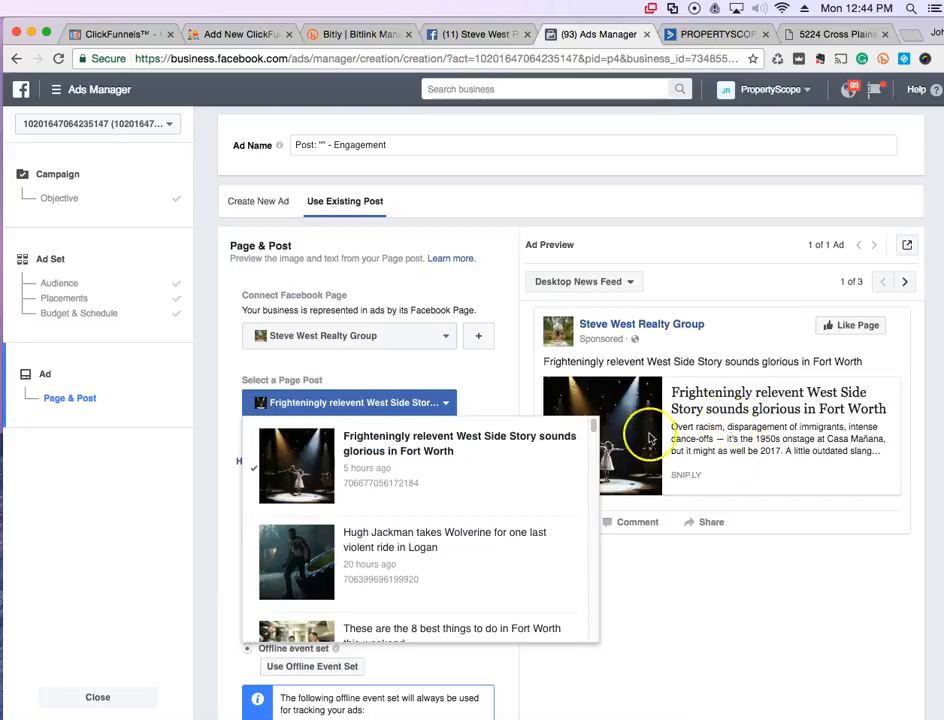
click(500, 454)
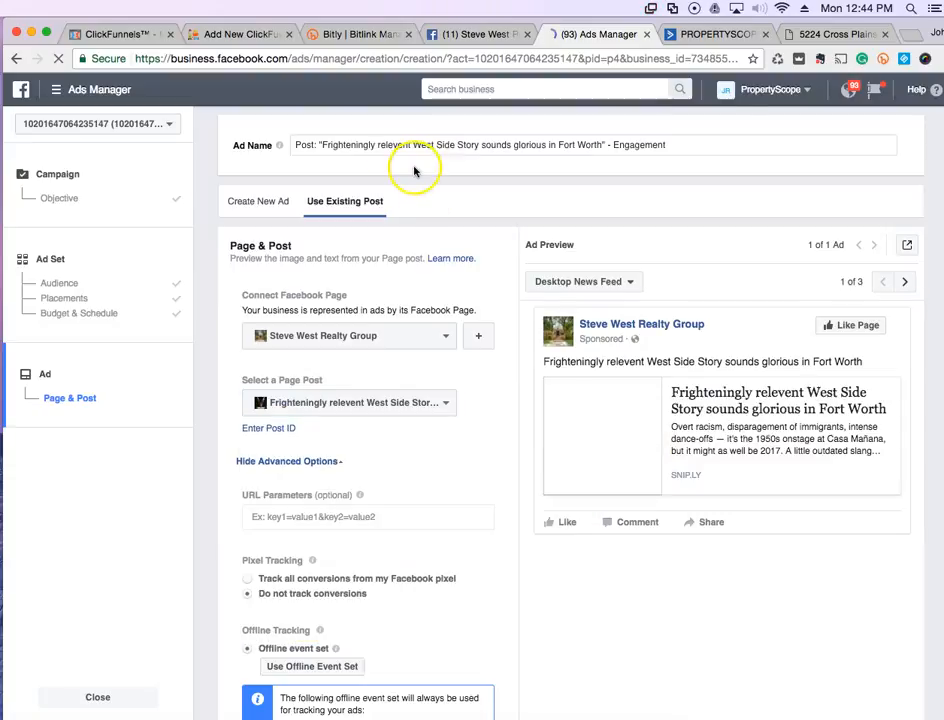
drag(674, 140, 297, 143)
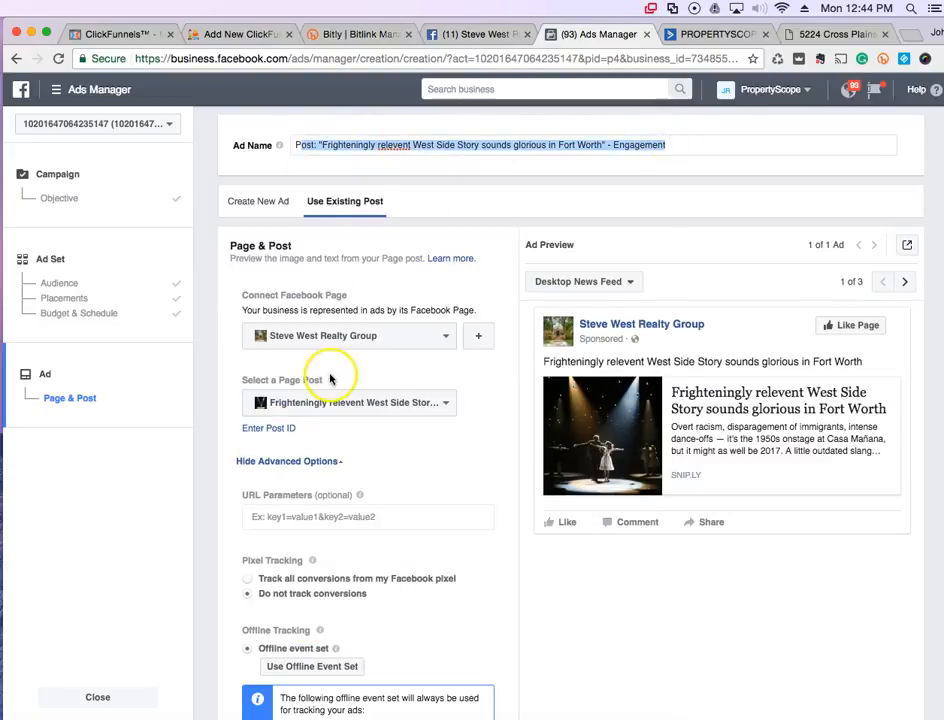
Use the page post beginning "Attention Ft Worth Friends and Family!" for the ad and check its desktop news feed preview.
click(272, 403)
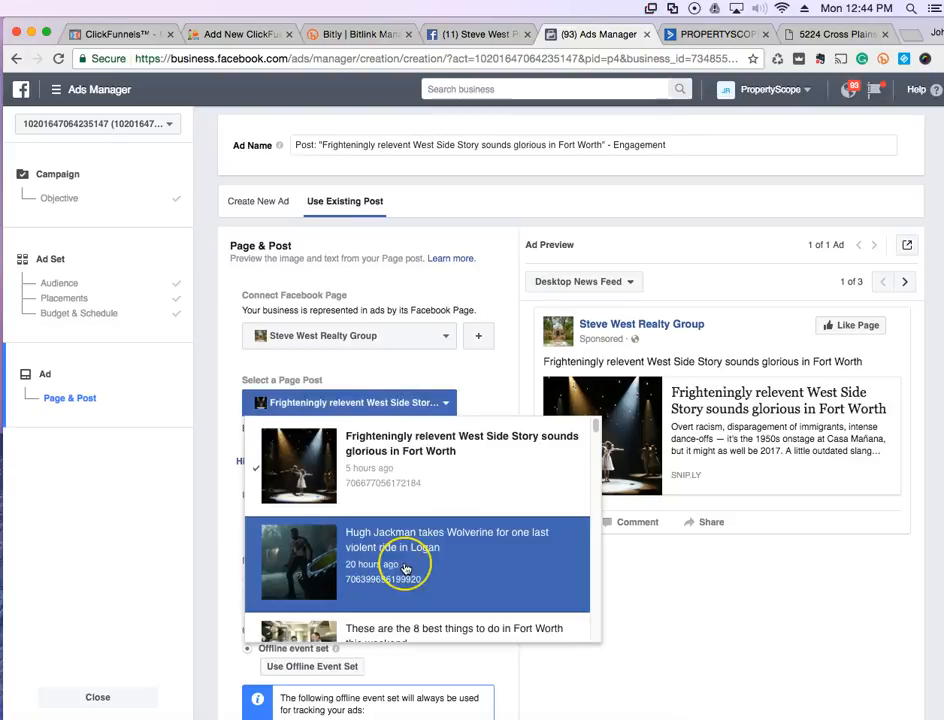
scroll(402, 565, down, 5)
scroll(404, 568, down, 8)
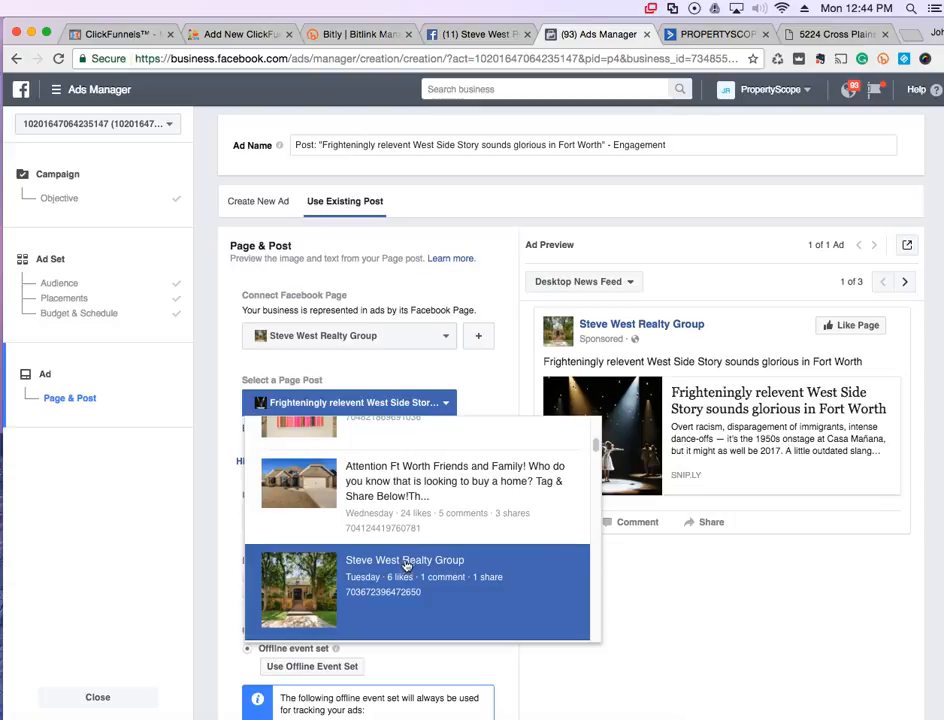
click(419, 467)
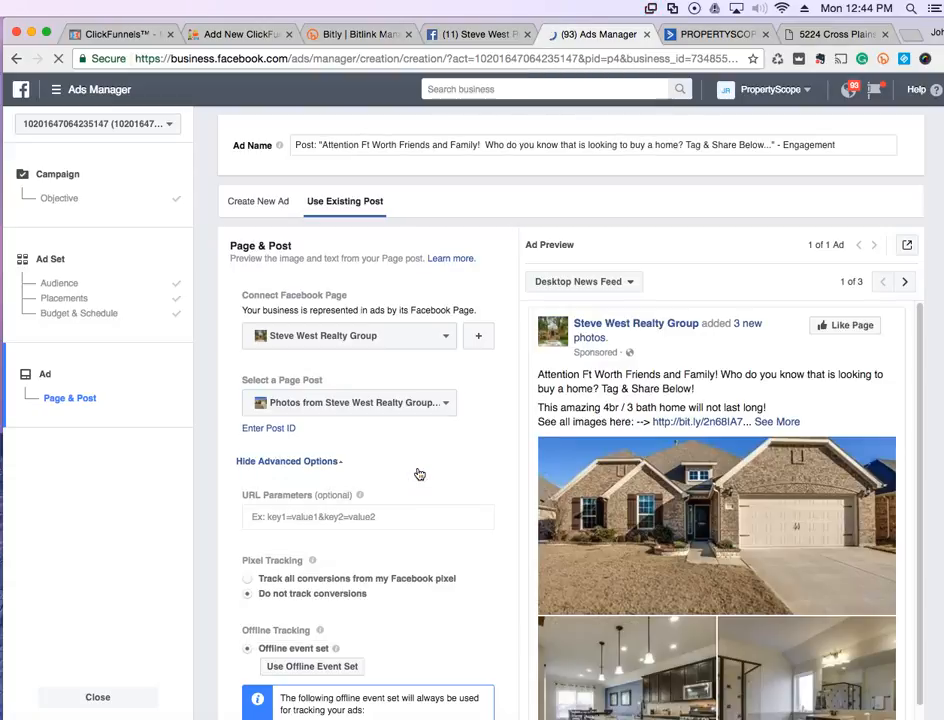
scroll(735, 450, down, 5)
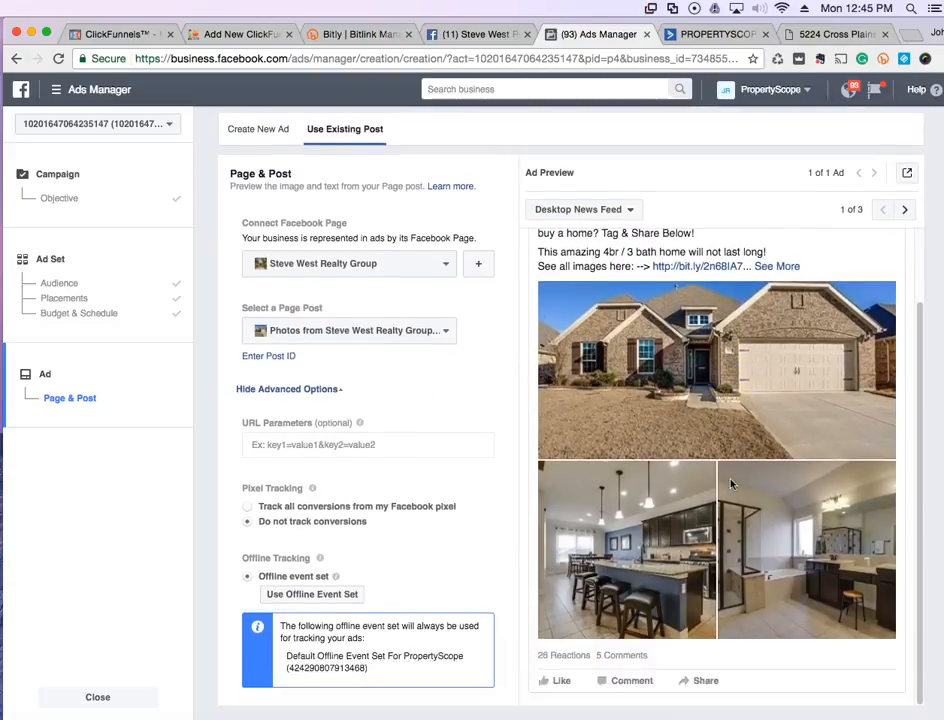
scroll(731, 483, down, 3)
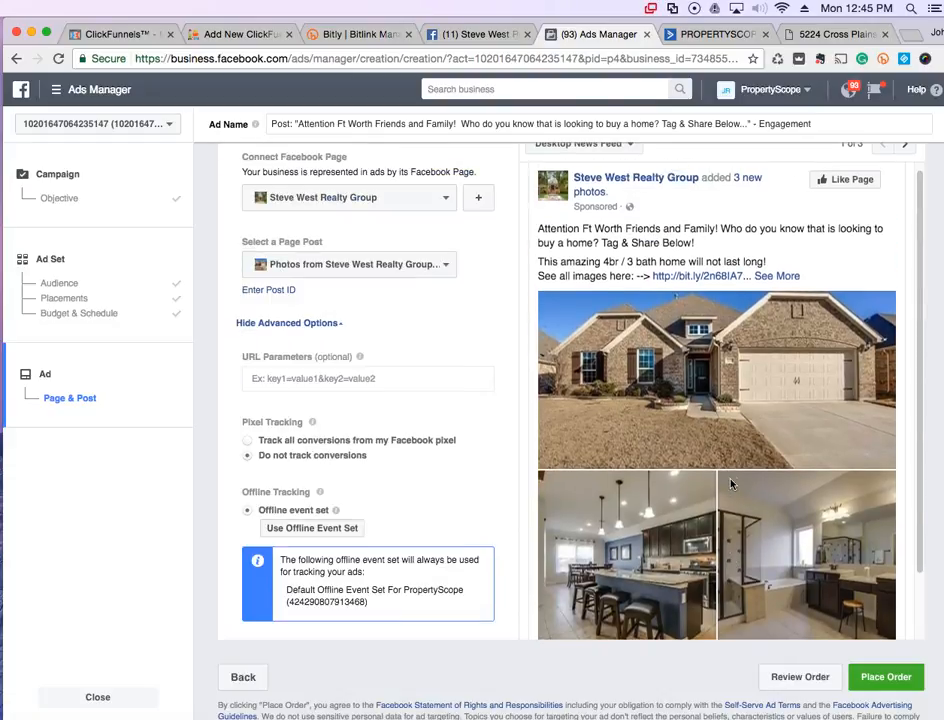
scroll(731, 484, up, 1)
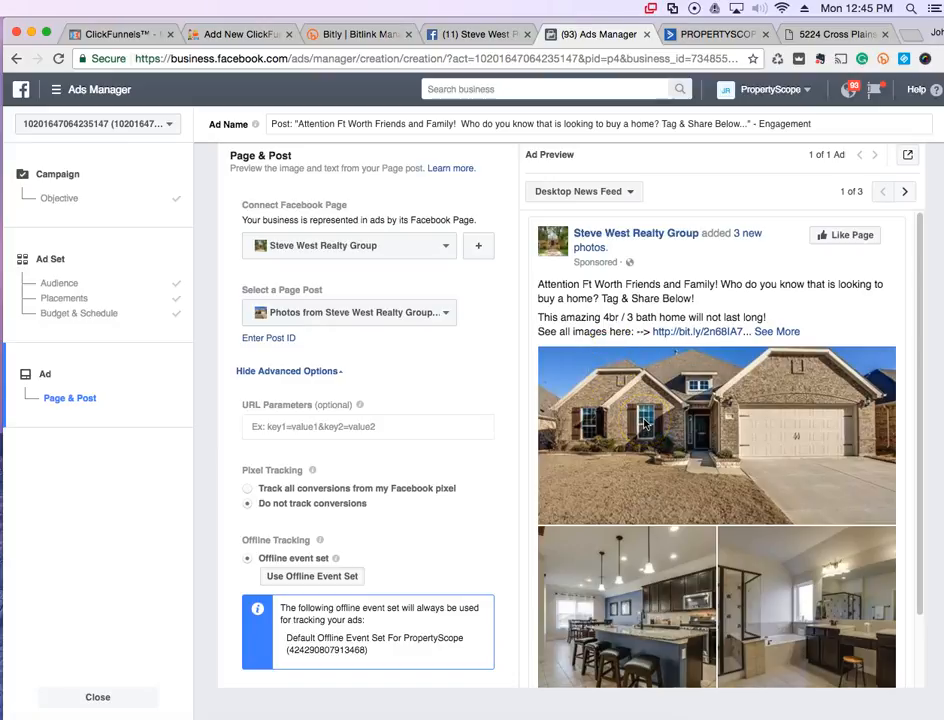
Turn on tracking of all conversions from the Facebook pixel for the ad.
click(420, 490)
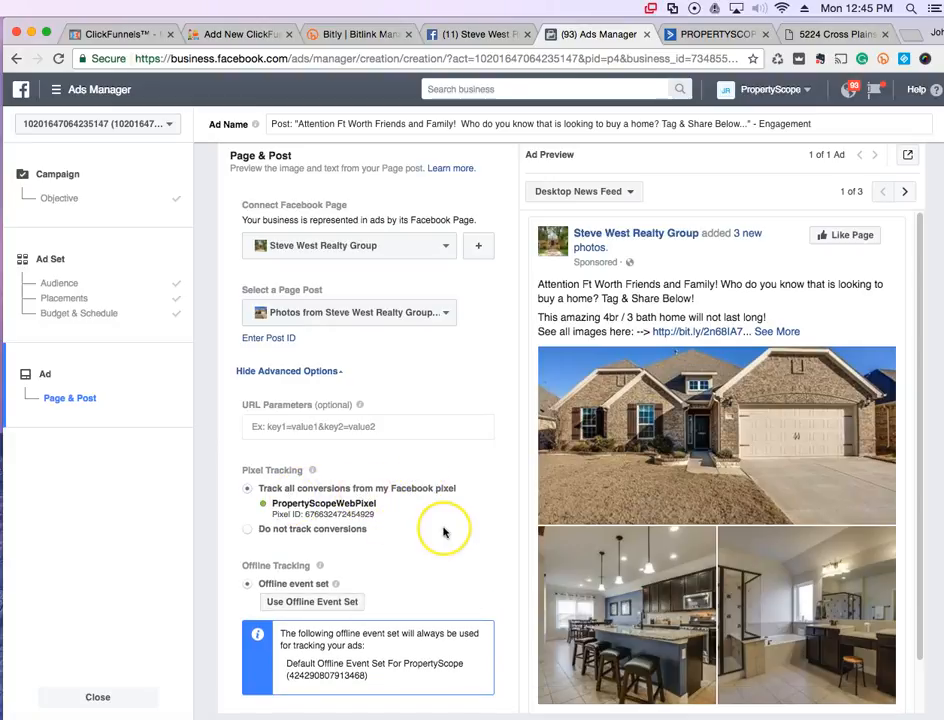
scroll(443, 532, down, 3)
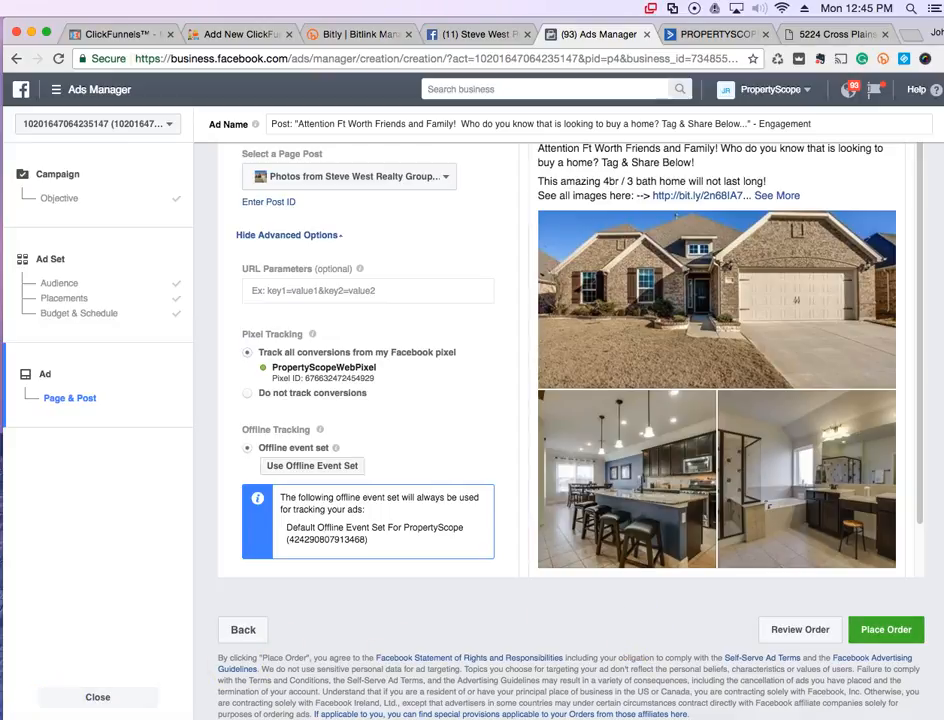
click(37, 681)
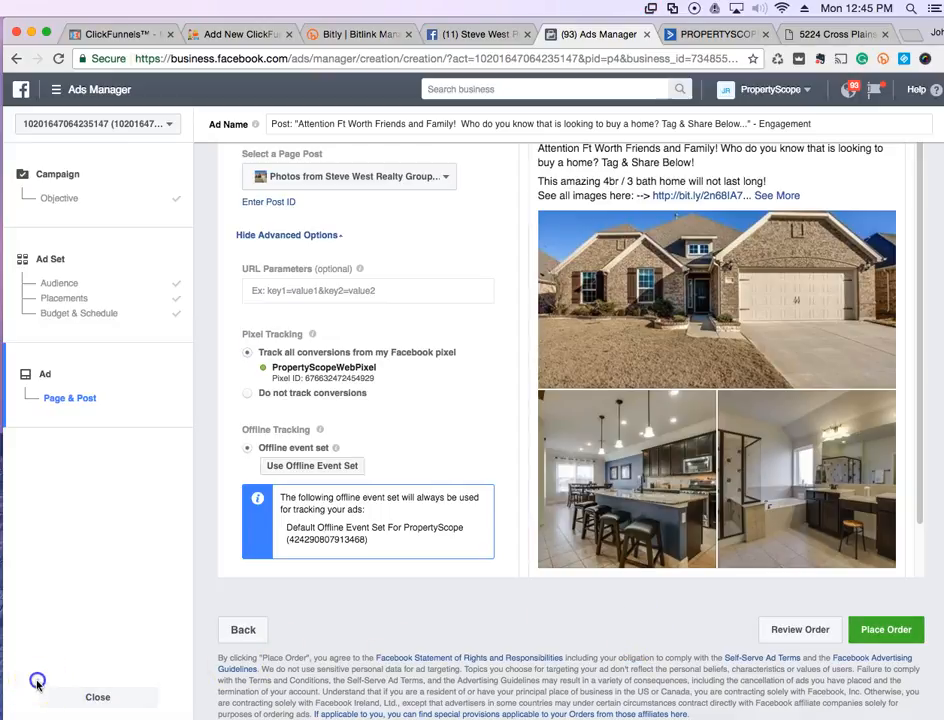